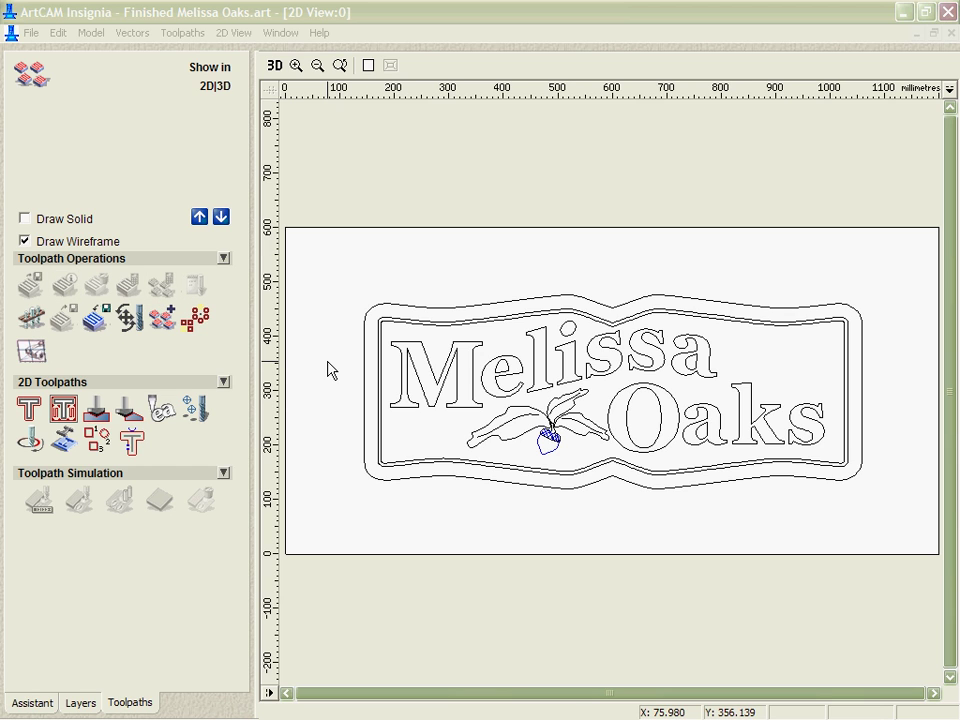
Inspect the End Mill 12 mm tool in the tool database without changing it.
{"action": "left_click", "coordinate": [33, 319]}
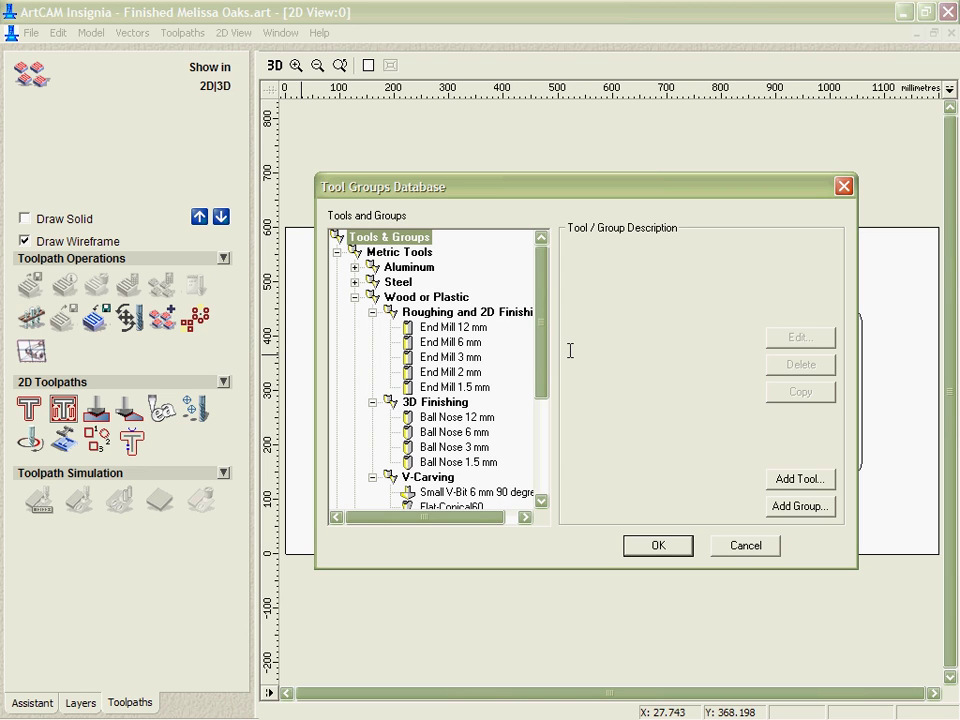
{"action": "left_click", "coordinate": [470, 329]}
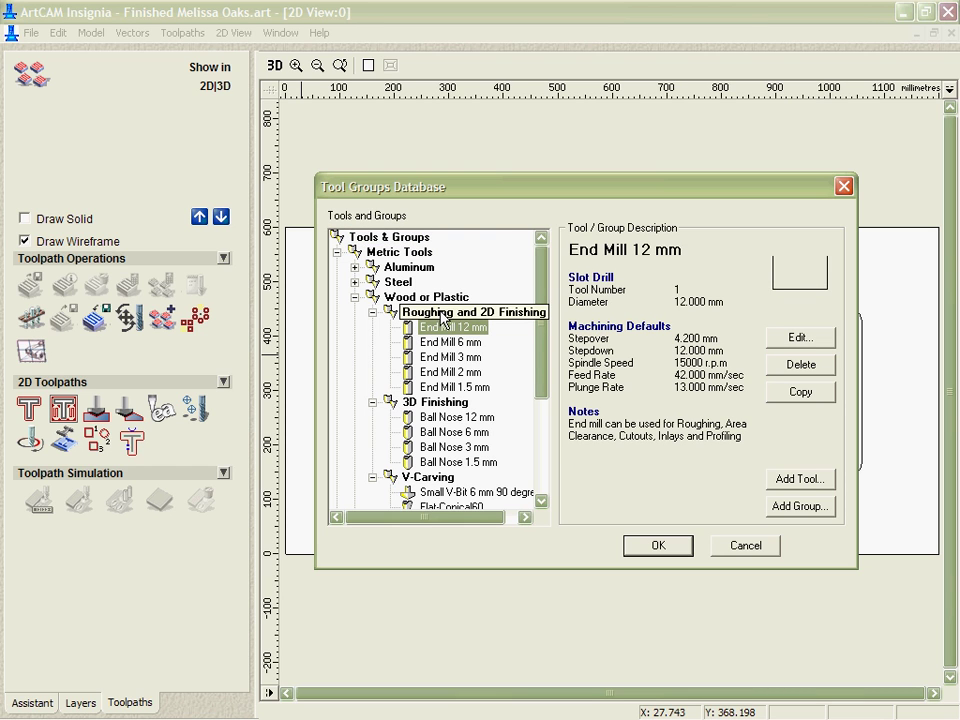
{"action": "left_click", "coordinate": [772, 337]}
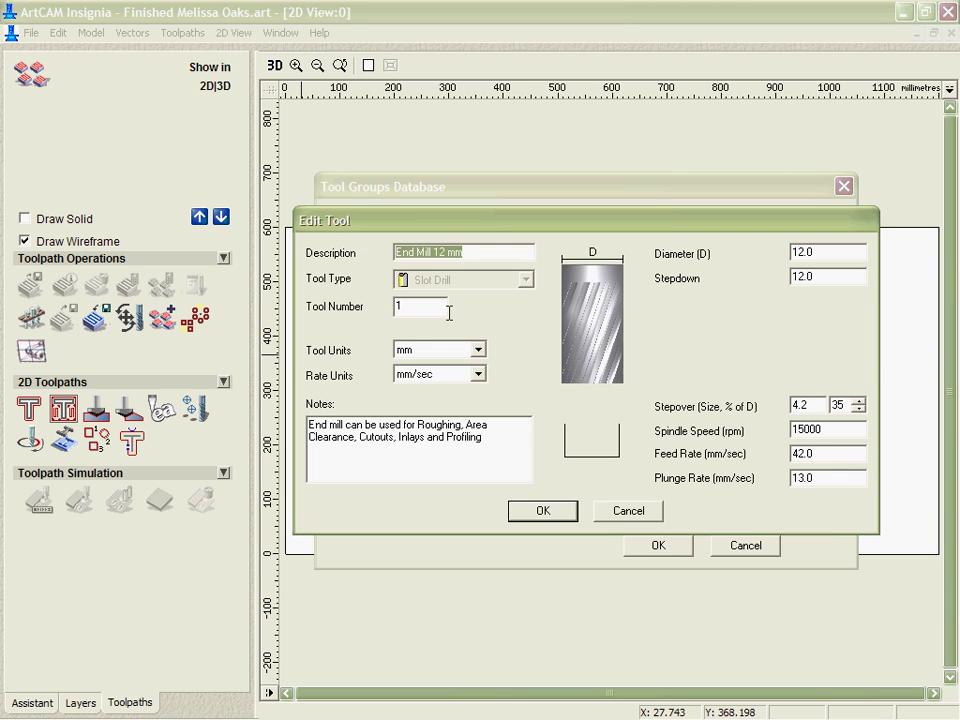
{"action": "left_click", "coordinate": [634, 510]}
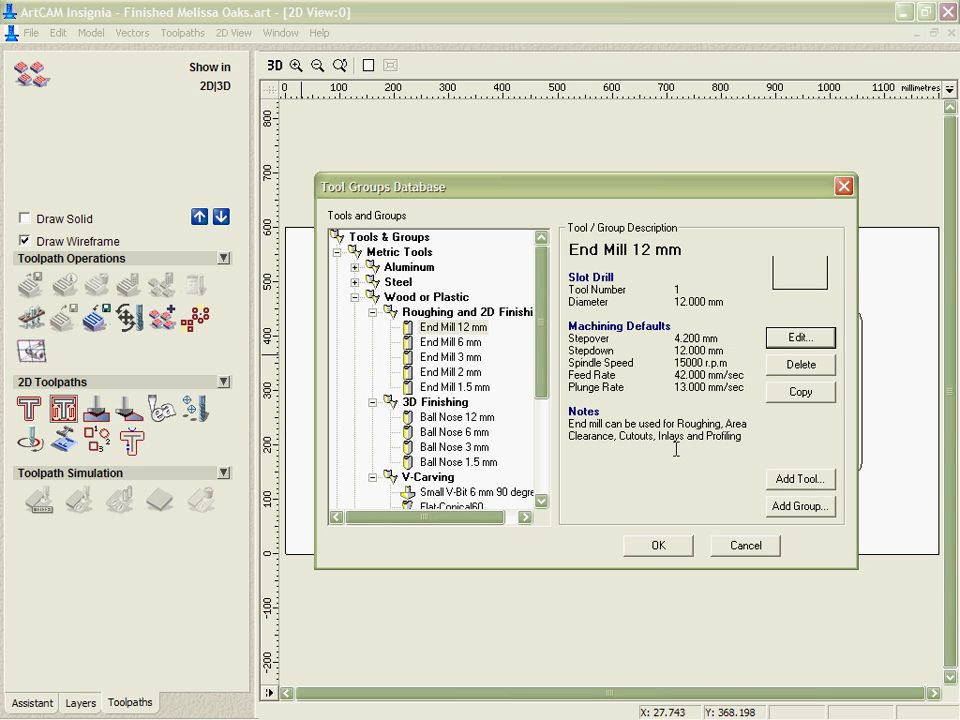
{"action": "left_click", "coordinate": [672, 547]}
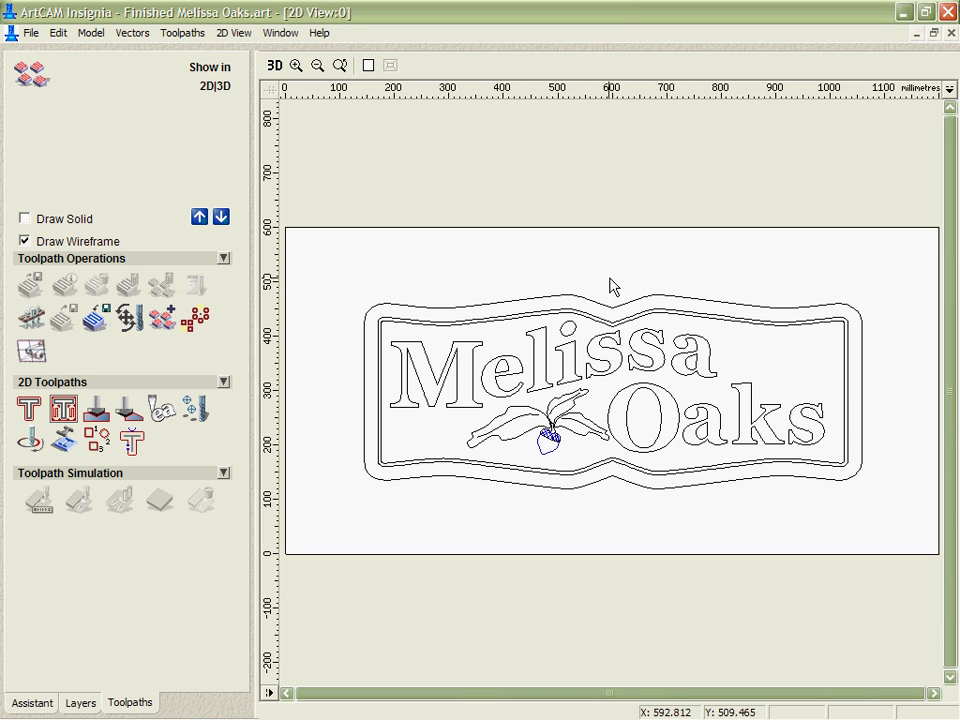
Load the 140-V-cutout.tpl toolpath template.
{"action": "left_click", "coordinate": [95, 317]}
{"action": "left_click", "coordinate": [345, 302]}
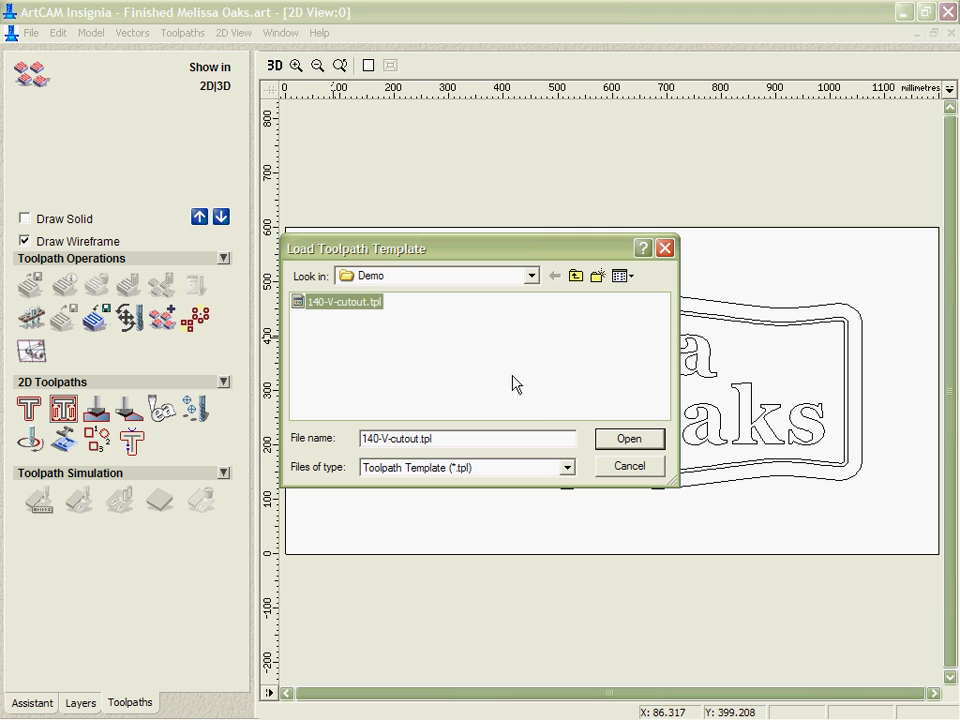
{"action": "left_click", "coordinate": [621, 441]}
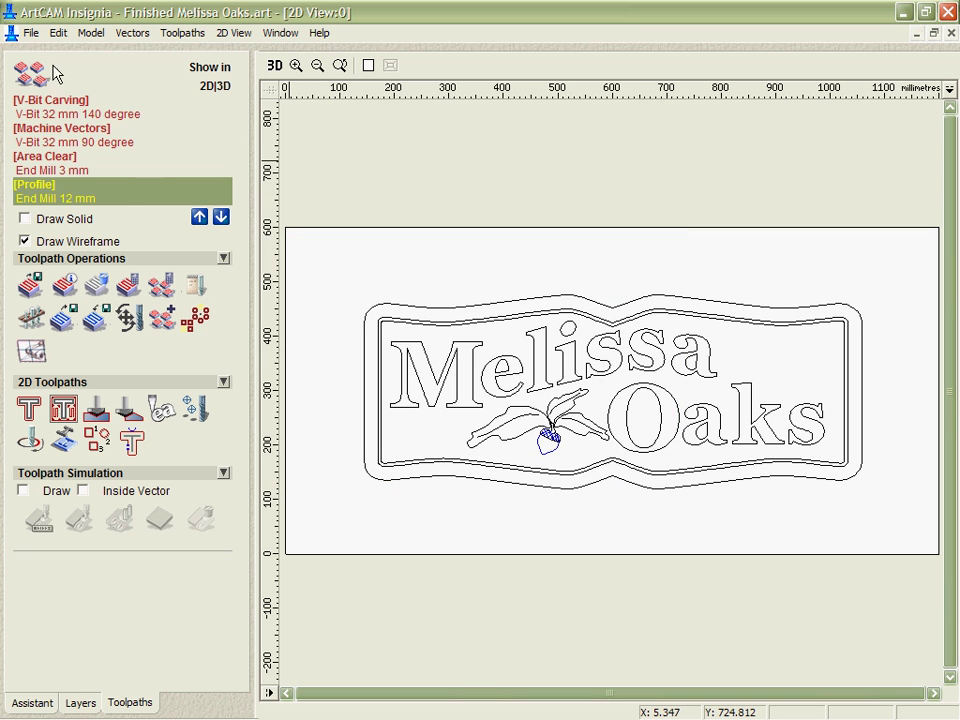
{"action": "left_click", "coordinate": [89, 118]}
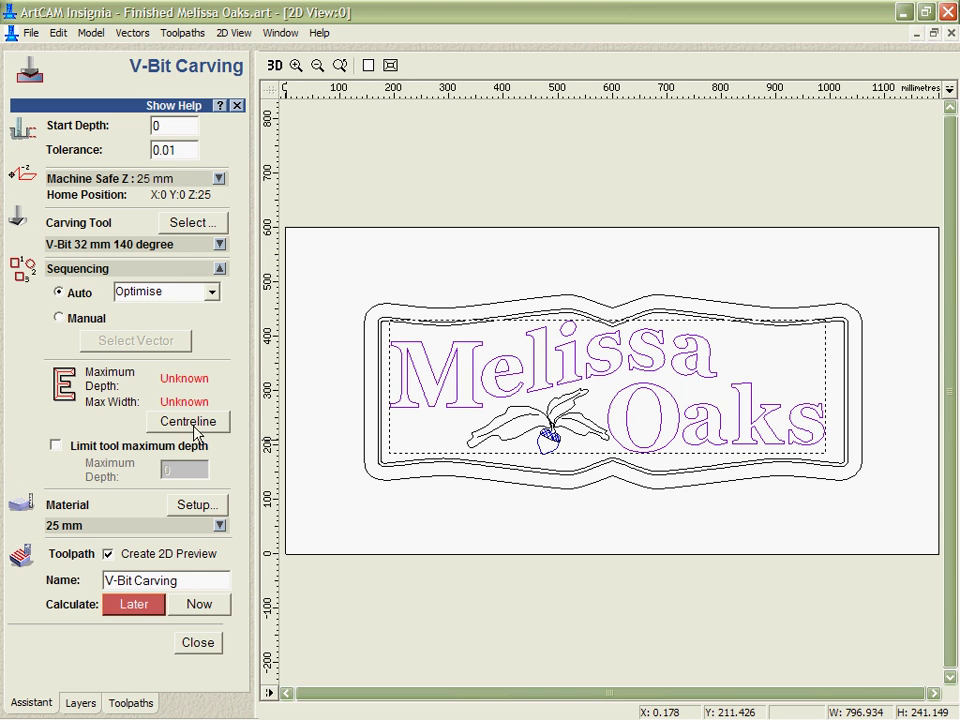
{"action": "left_click", "coordinate": [199, 606]}
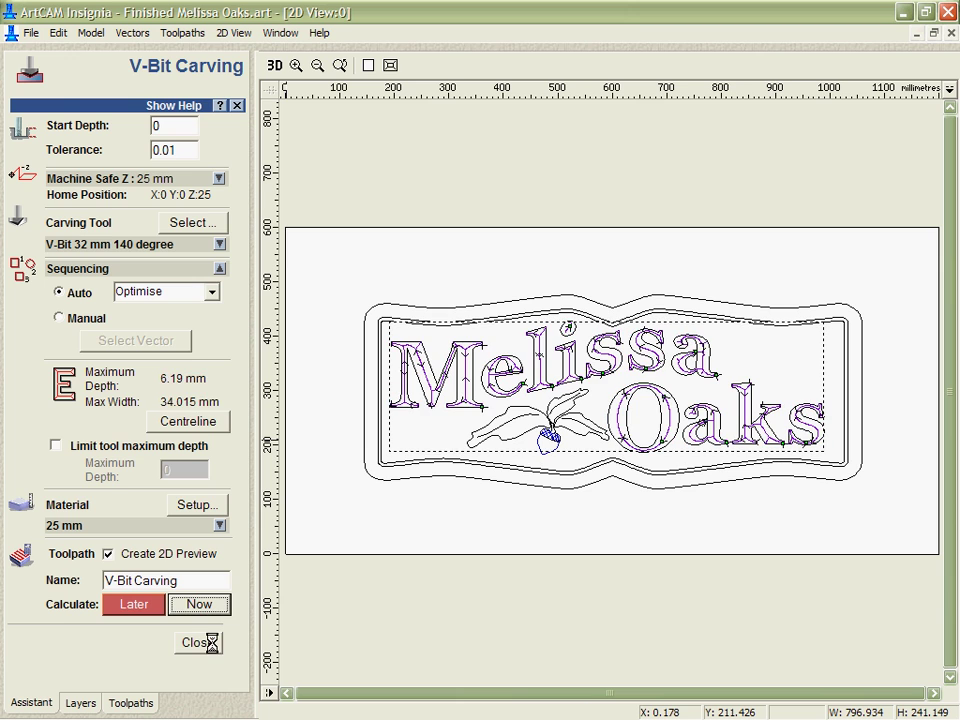
{"action": "left_click", "coordinate": [205, 645]}
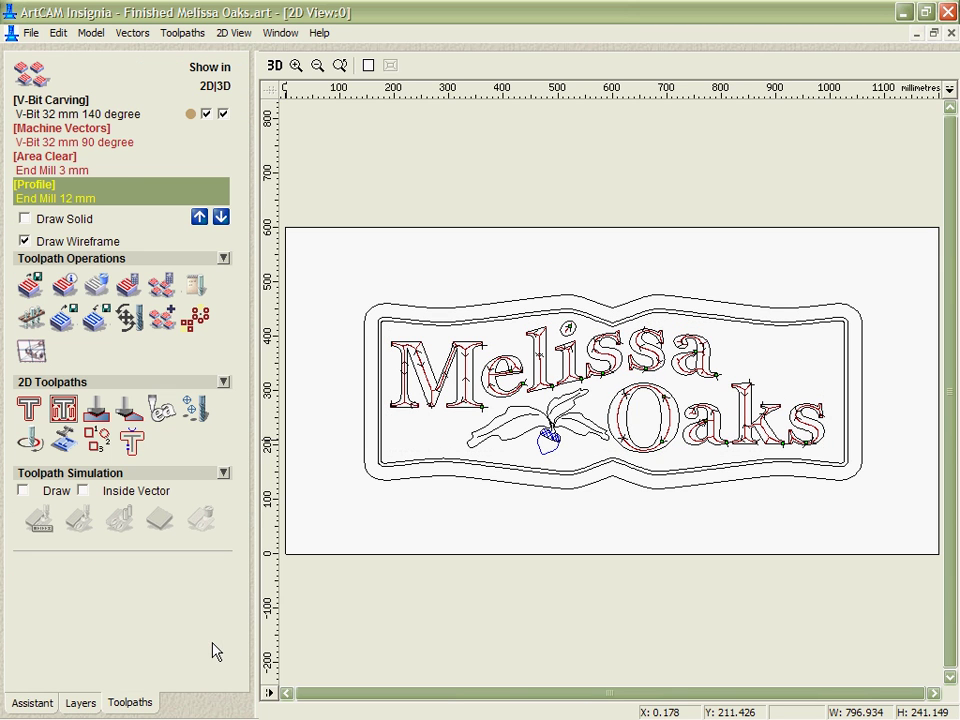
Calculate the Machine Vectors toolpath for the leaf.
{"action": "double_click", "coordinate": [64, 143]}
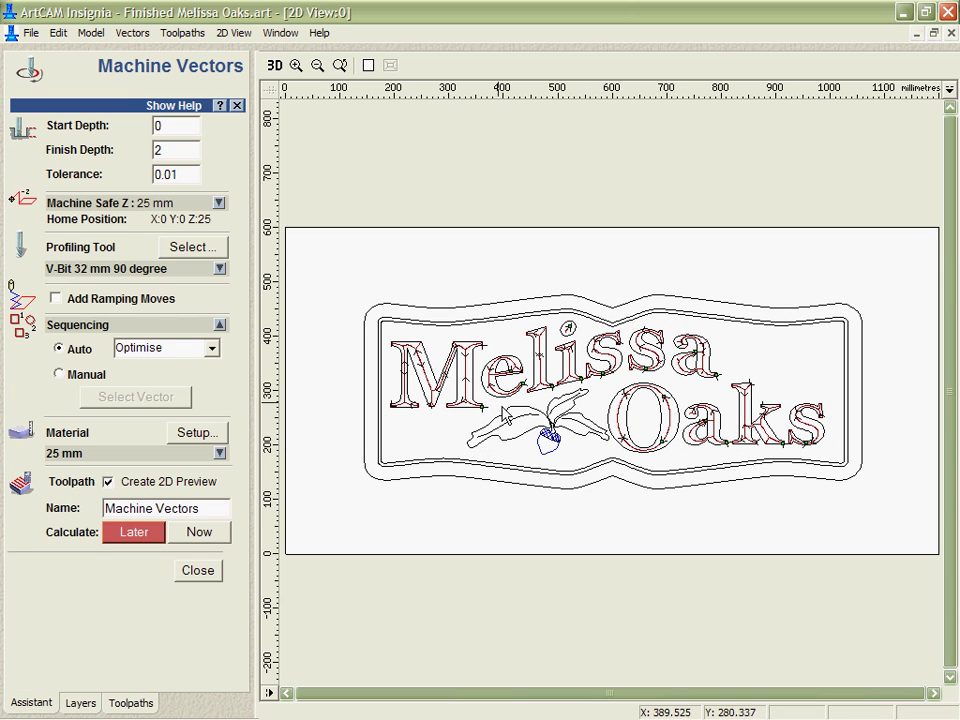
{"action": "left_click", "coordinate": [512, 420]}
{"action": "left_click", "coordinate": [198, 571]}
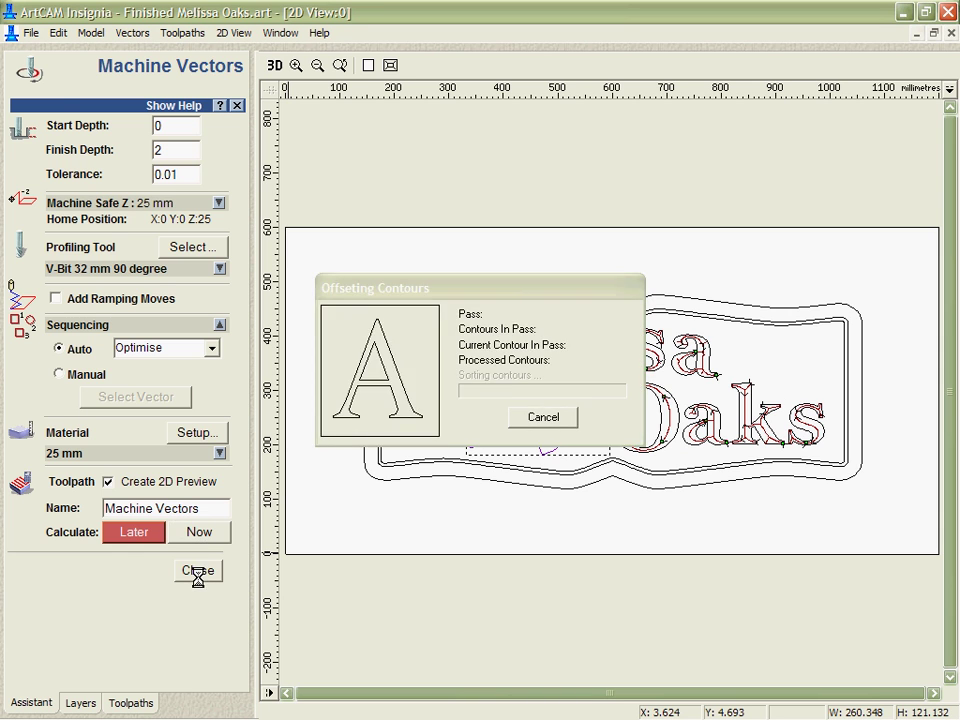
{"action": "left_click", "coordinate": [198, 574]}
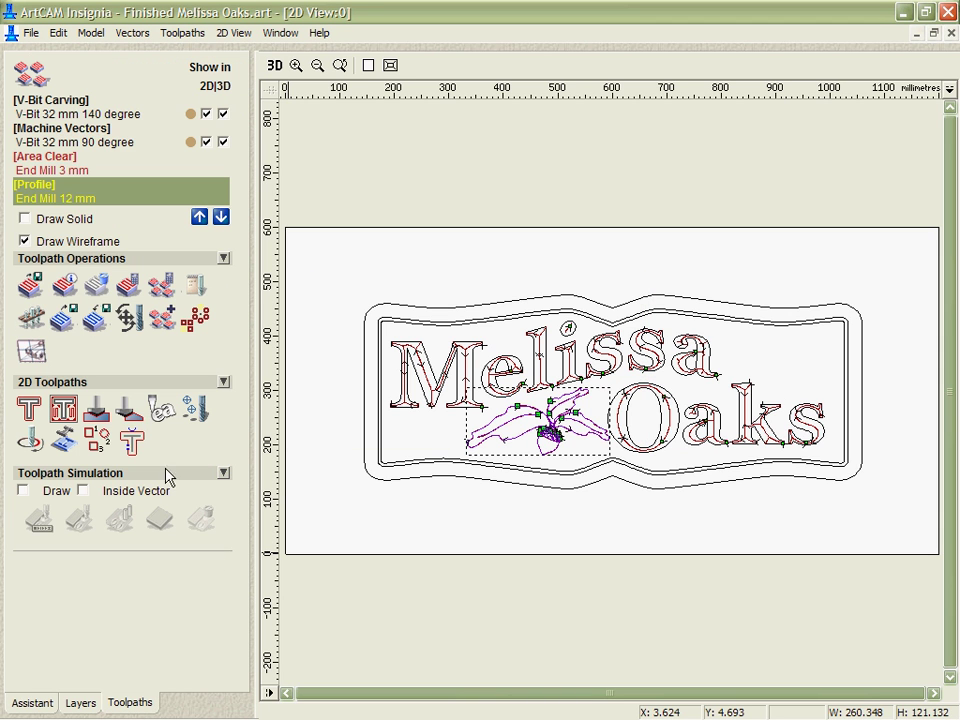
Calculate the Area Clear and Profile toolpaths for the inner border and outer outline.
{"action": "double_click", "coordinate": [42, 170]}
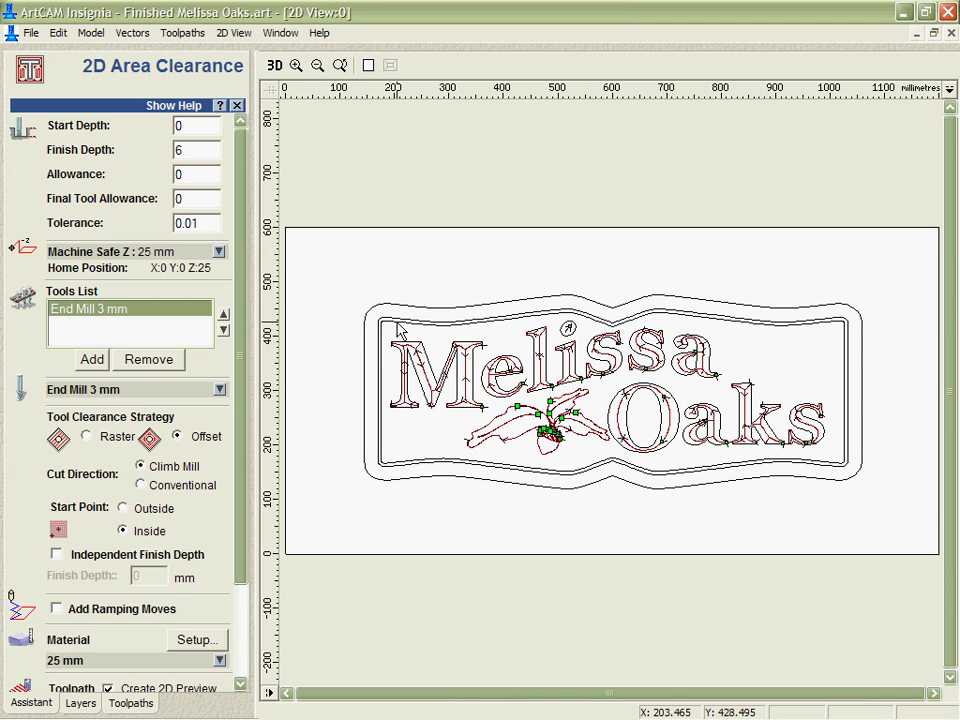
{"action": "scroll", "coordinate": [245, 600], "scroll_direction": "down", "scroll_amount": 3}
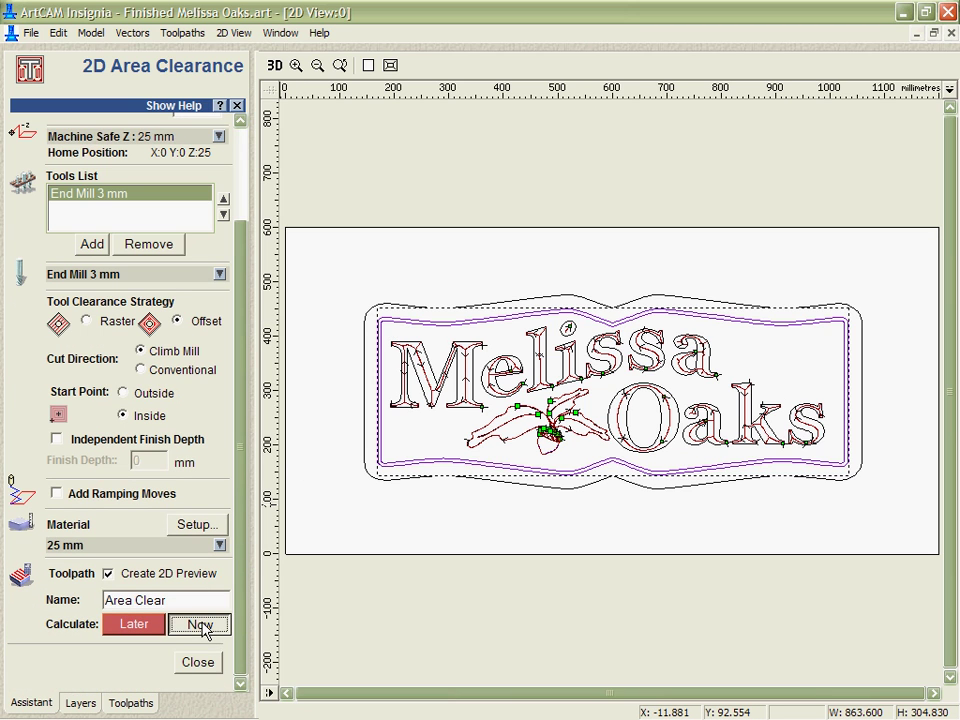
{"action": "left_click", "coordinate": [200, 664]}
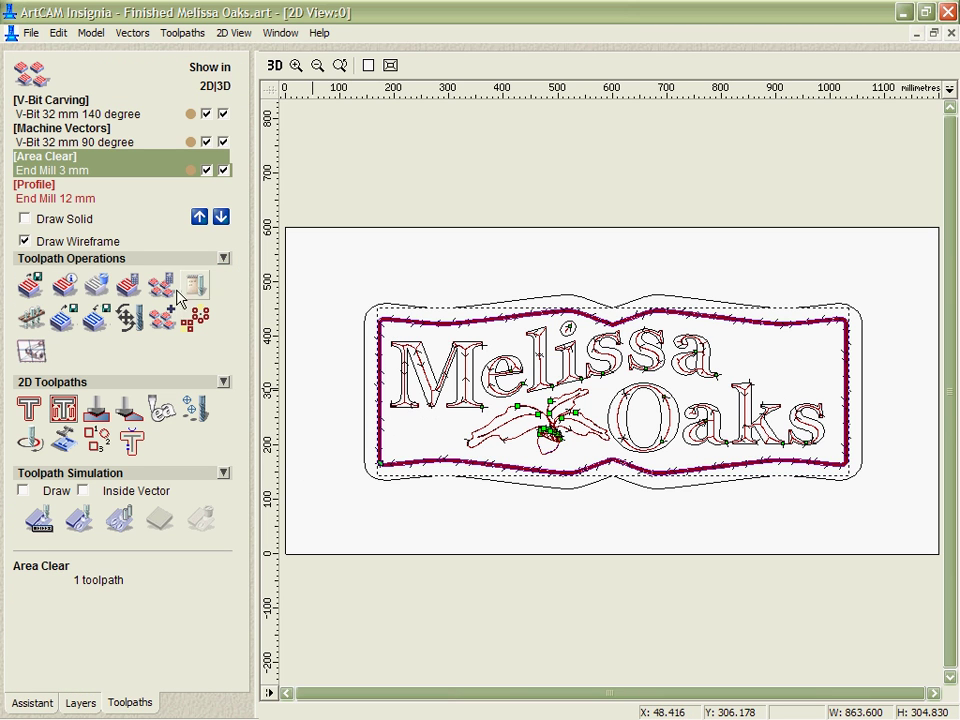
{"action": "double_click", "coordinate": [58, 198]}
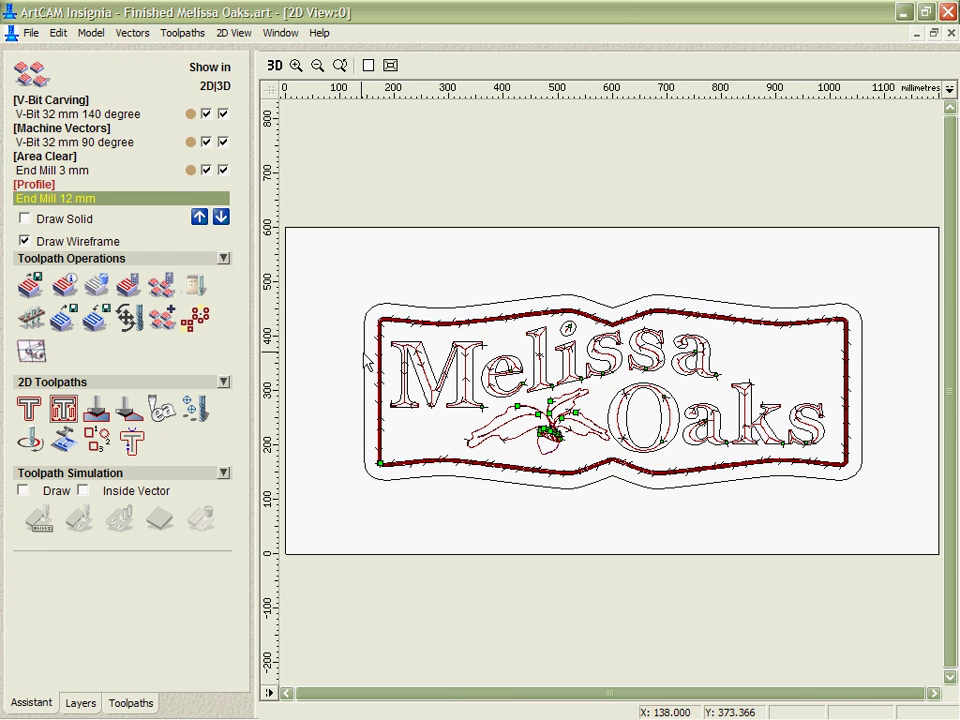
{"action": "left_click_drag", "start_coordinate": [252, 467], "coordinate": [257, 671]}
{"action": "left_click", "coordinate": [200, 662]}
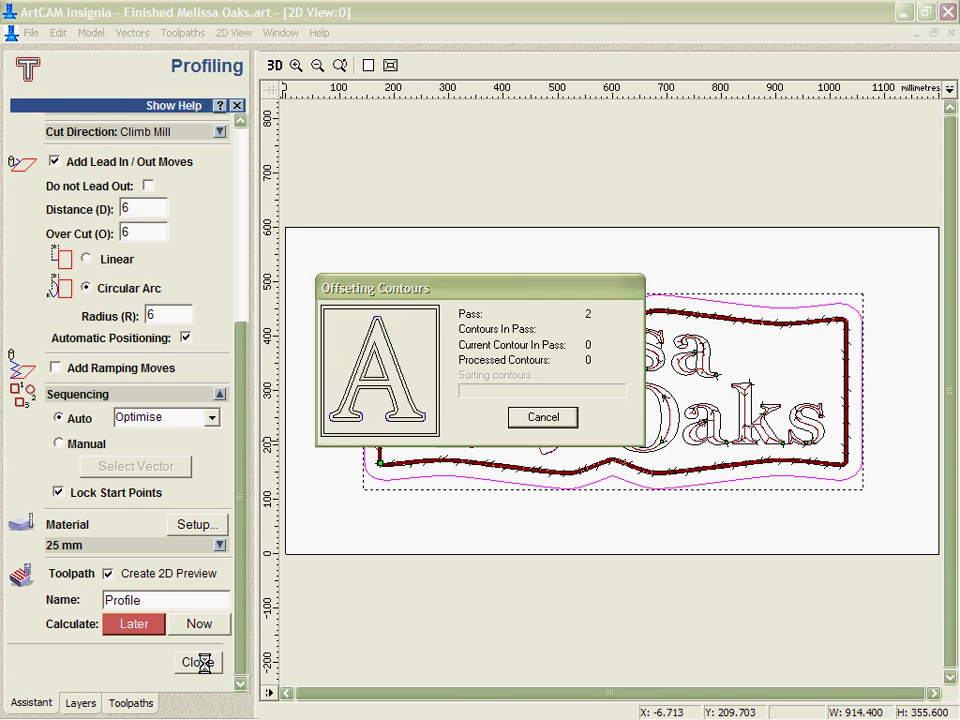
{"action": "left_click", "coordinate": [392, 566]}
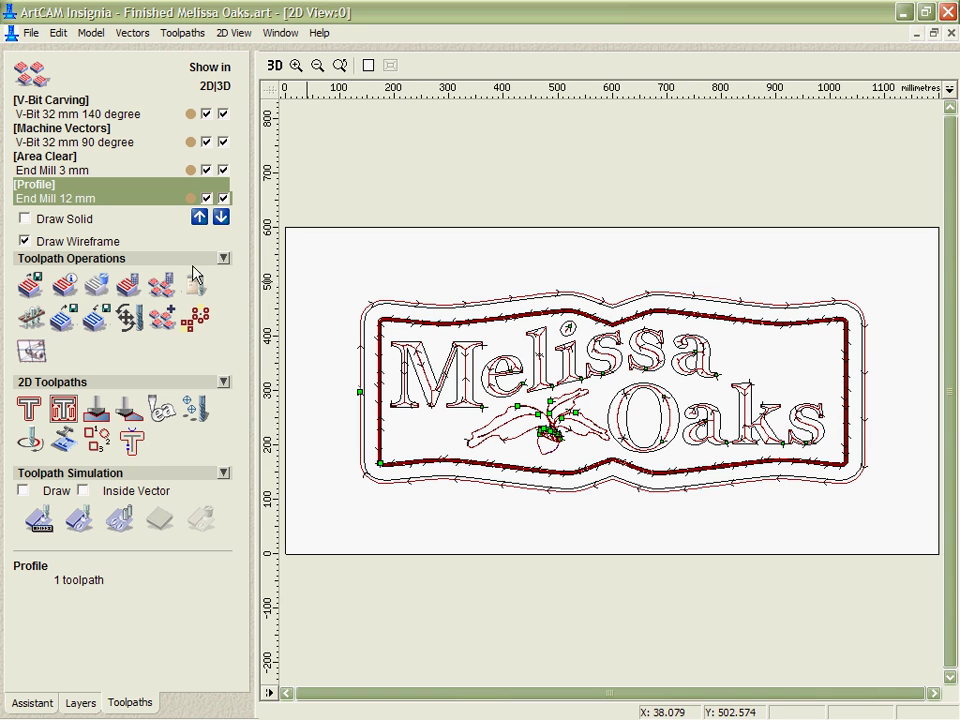
{"action": "left_click", "coordinate": [25, 219]}
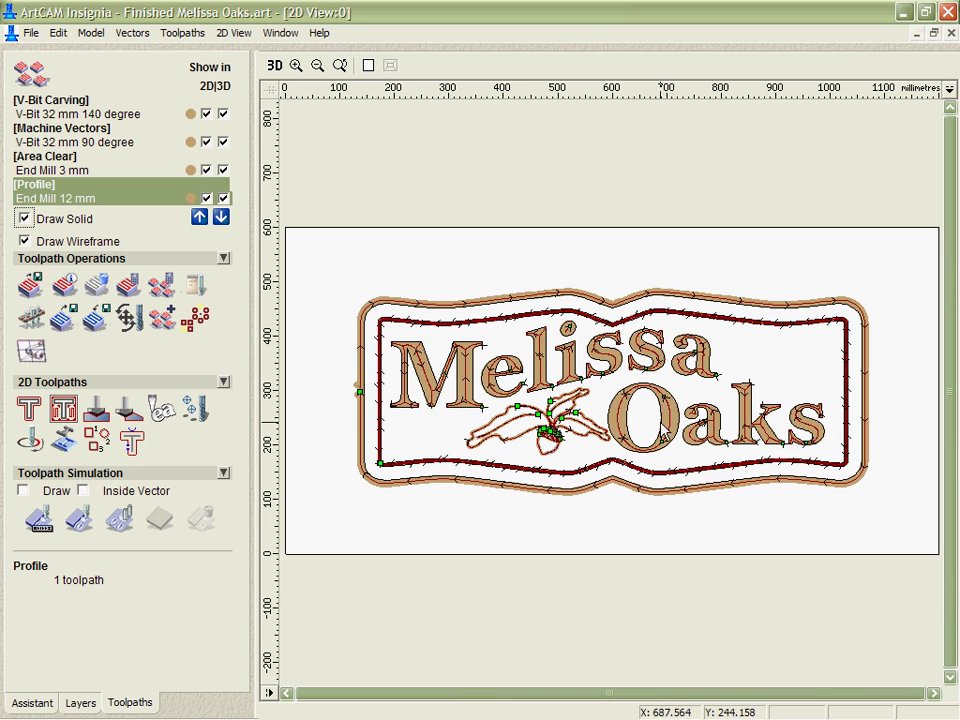
{"action": "left_click", "coordinate": [25, 219]}
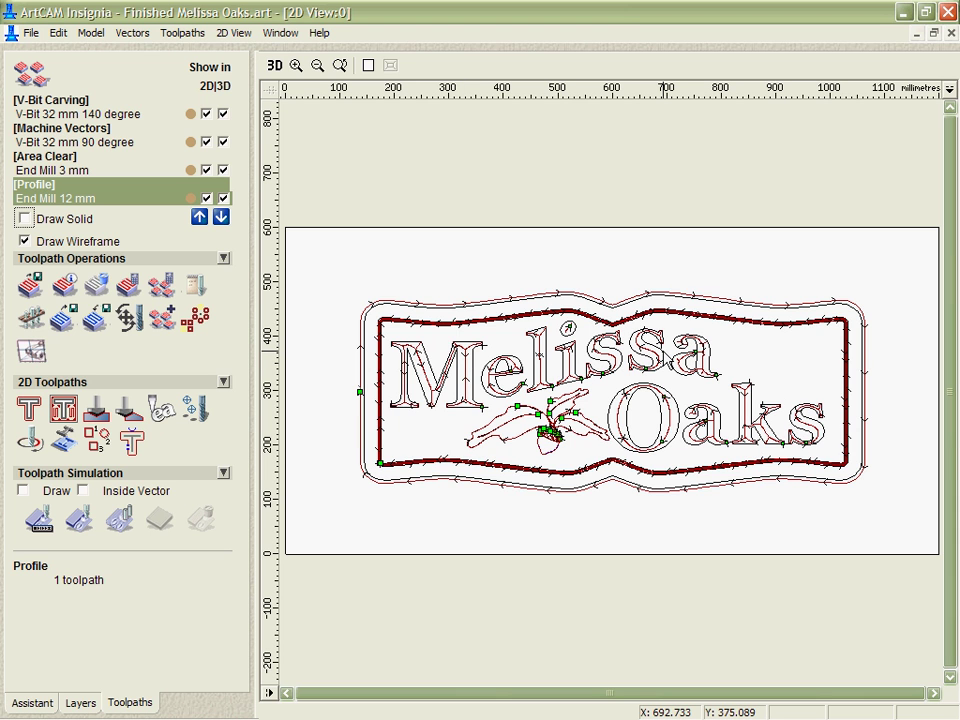
In the 3D view, run a sped-up solid simulation of the V-Bit 32 mm 140 degree toolpath.
{"action": "left_click", "coordinate": [274, 65]}
{"action": "left_click_drag", "start_coordinate": [804, 441], "coordinate": [665, 420]}
{"action": "scroll", "coordinate": [665, 420], "scroll_direction": "down", "scroll_amount": 5}
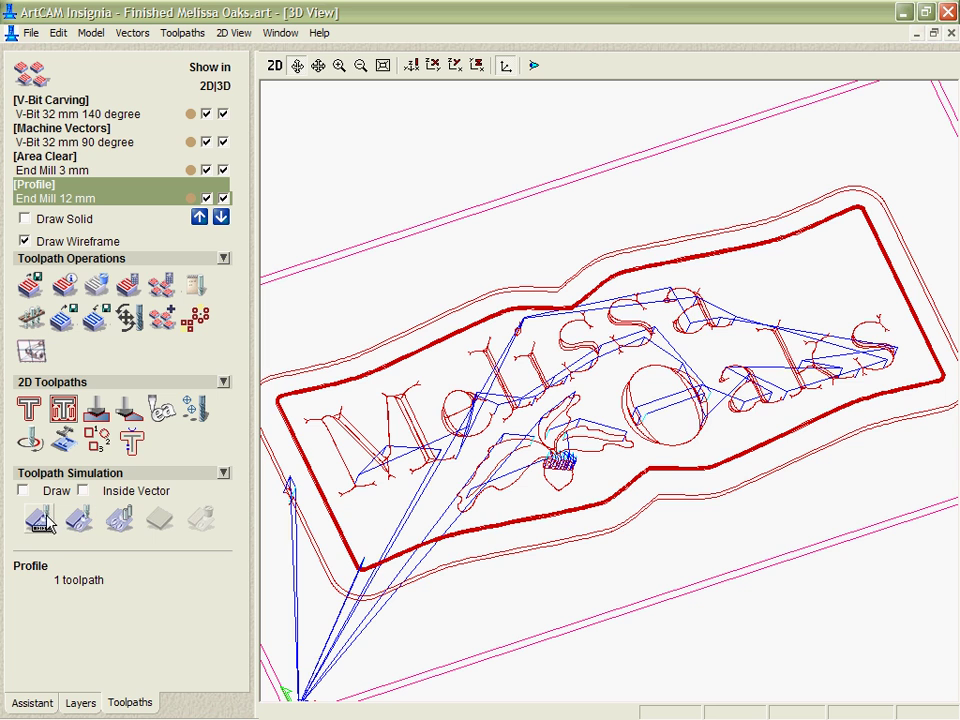
{"action": "left_click", "coordinate": [68, 114]}
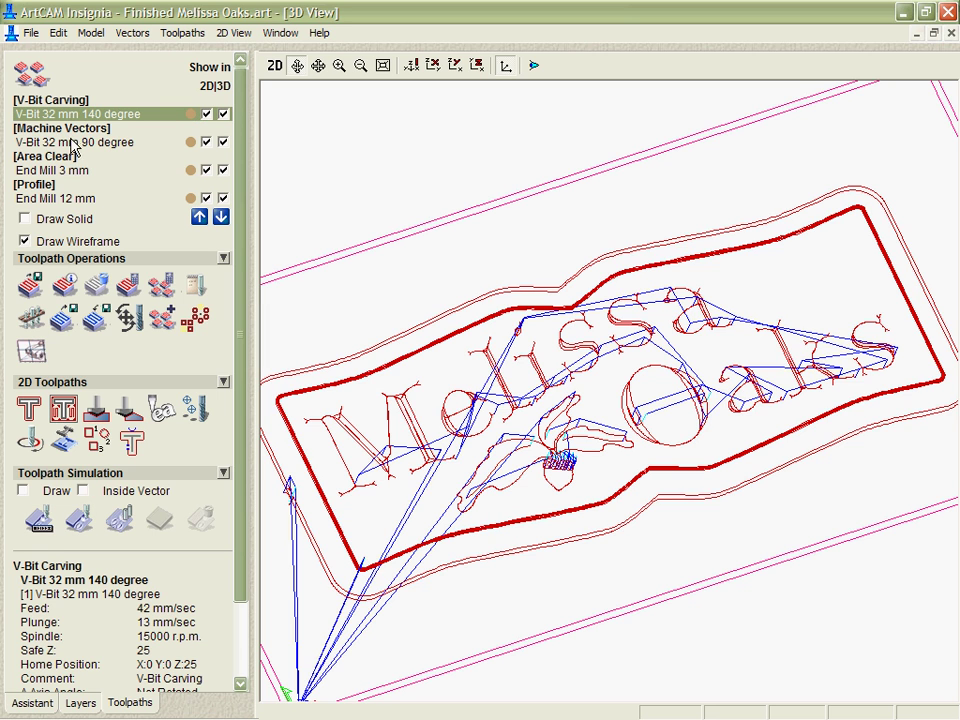
{"action": "left_click", "coordinate": [40, 520]}
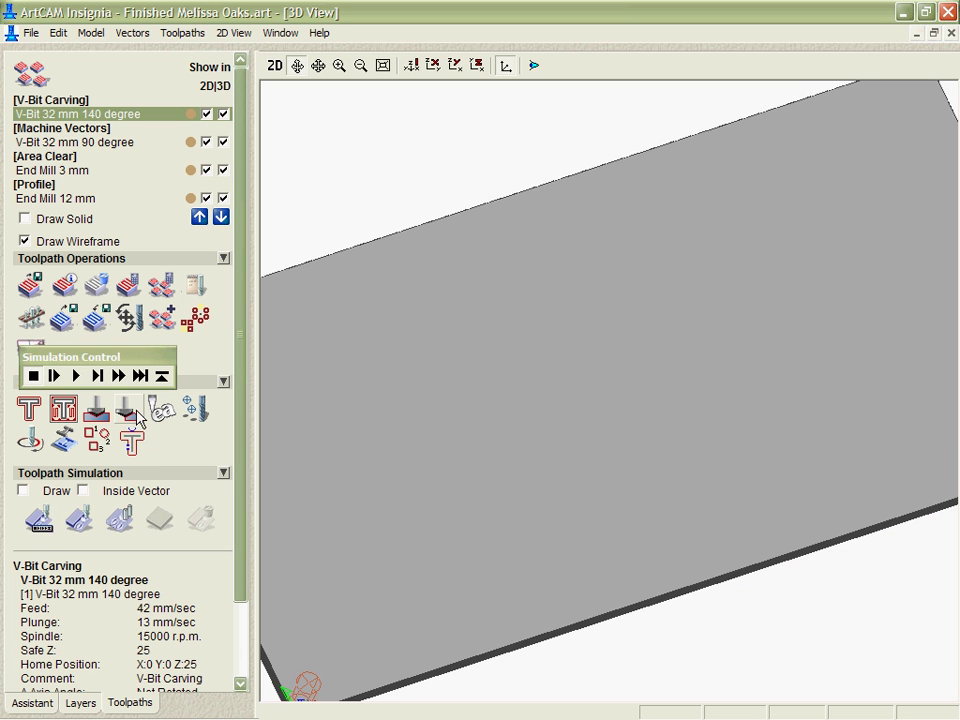
{"action": "left_click_drag", "start_coordinate": [122, 364], "coordinate": [369, 150]}
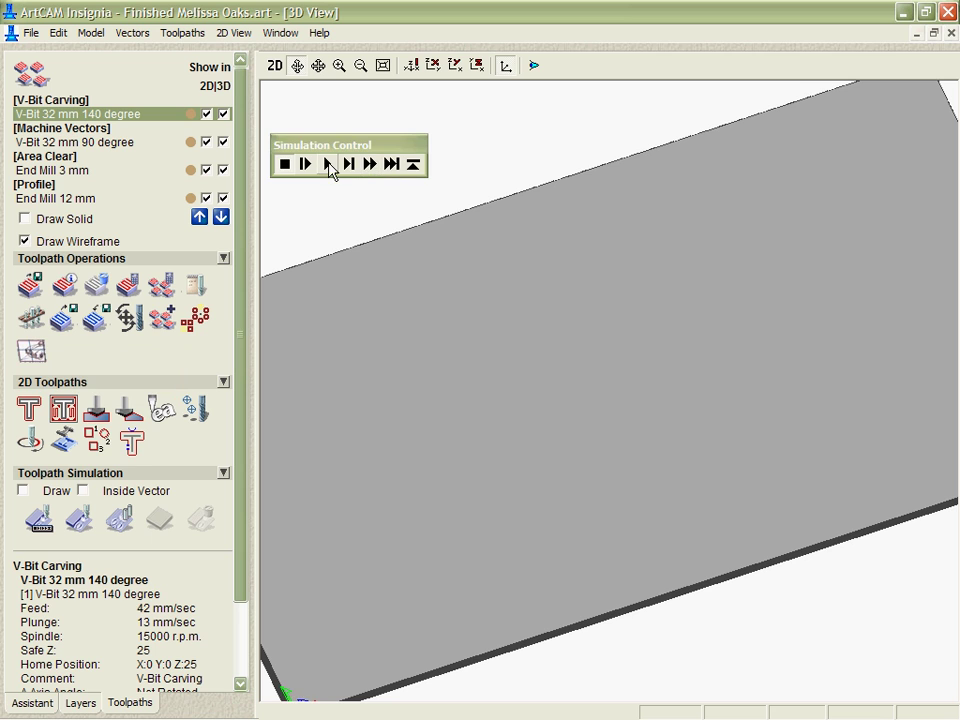
{"action": "left_click", "coordinate": [327, 164]}
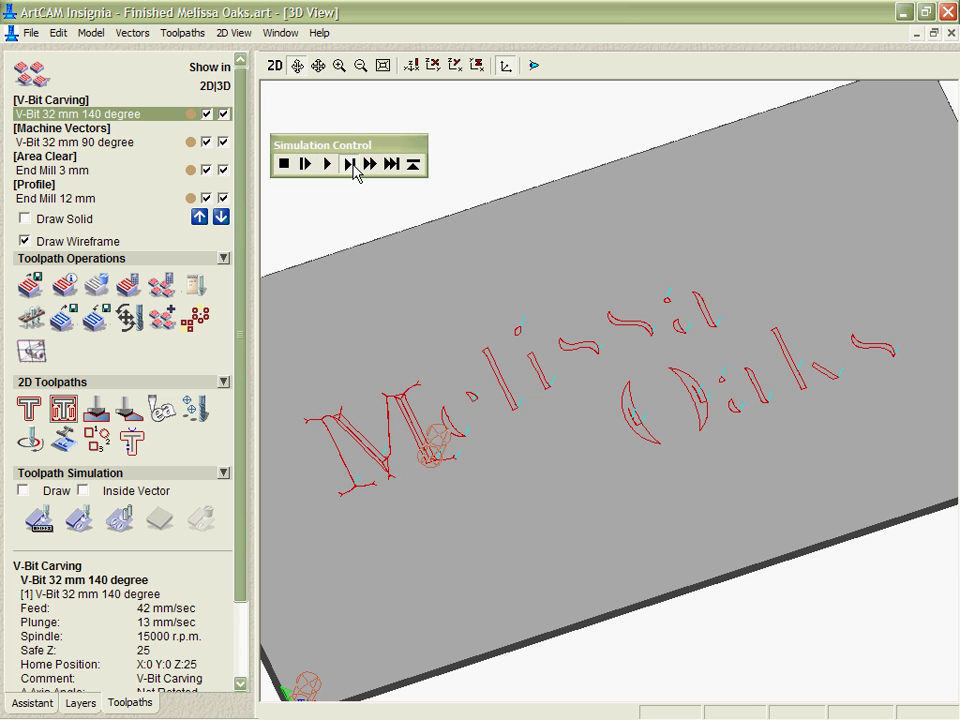
{"action": "left_click", "coordinate": [370, 164]}
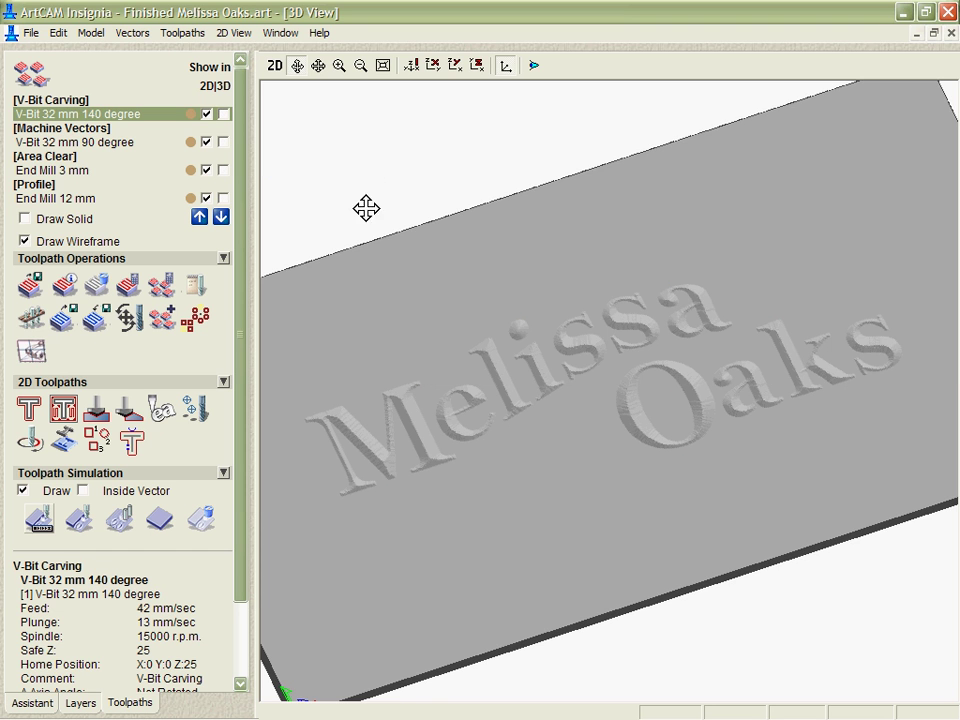
{"action": "mouse_move", "coordinate": [366, 208]}
{"action": "left_mouse_down"}
{"action": "mouse_move", "coordinate": [536, 403]}
{"action": "mouse_move", "coordinate": [508, 446]}
{"action": "mouse_move", "coordinate": [677, 525]}
{"action": "mouse_move", "coordinate": [615, 358]}
{"action": "mouse_move", "coordinate": [595, 406]}
{"action": "mouse_move", "coordinate": [671, 495]}
{"action": "mouse_move", "coordinate": [626, 360]}
{"action": "mouse_move", "coordinate": [632, 381]}
{"action": "mouse_move", "coordinate": [594, 431]}
{"action": "left_mouse_up"}
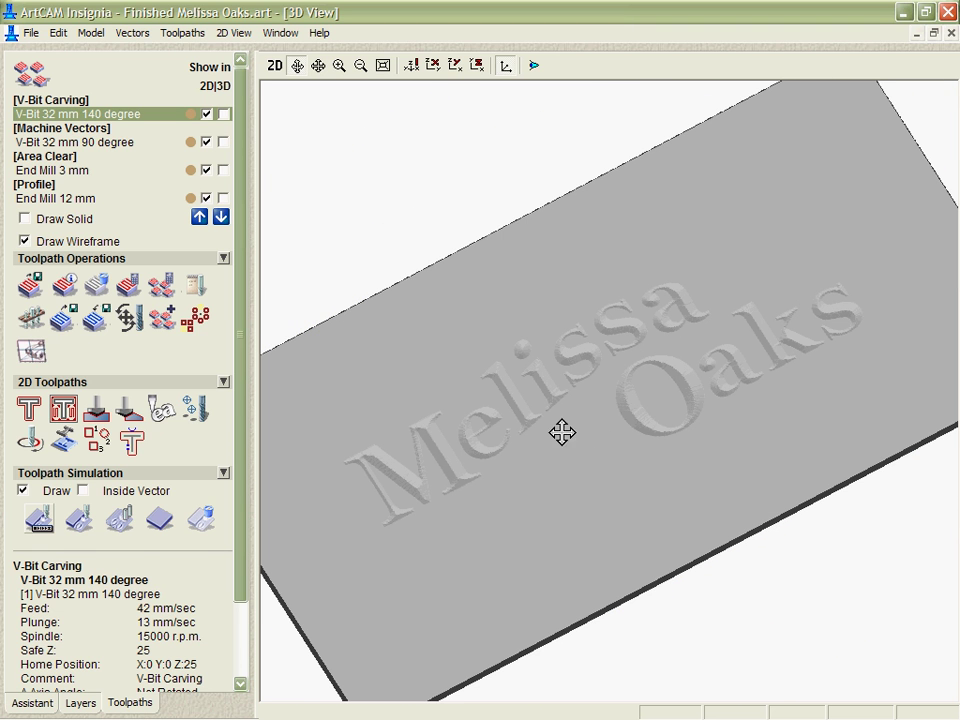
Simulate all toolpaths as a carved block and reposition the view of the sign.
{"action": "left_click", "coordinate": [120, 518]}
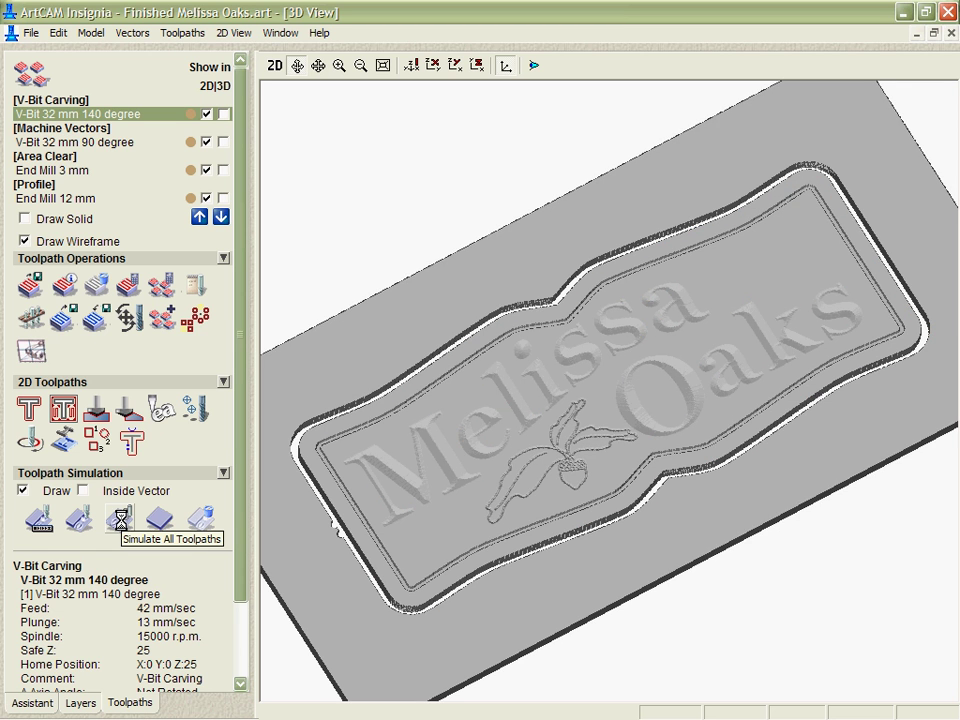
{"action": "mouse_move", "coordinate": [692, 441]}
{"action": "left_mouse_down"}
{"action": "mouse_move", "coordinate": [608, 561]}
{"action": "mouse_move", "coordinate": [733, 425]}
{"action": "mouse_move", "coordinate": [654, 448]}
{"action": "mouse_move", "coordinate": [598, 437]}
{"action": "mouse_move", "coordinate": [591, 422]}
{"action": "mouse_move", "coordinate": [609, 478]}
{"action": "left_mouse_up"}
{"action": "mouse_move", "coordinate": [681, 390]}
{"action": "left_mouse_down"}
{"action": "mouse_move", "coordinate": [666, 495]}
{"action": "mouse_move", "coordinate": [726, 446]}
{"action": "left_mouse_up"}
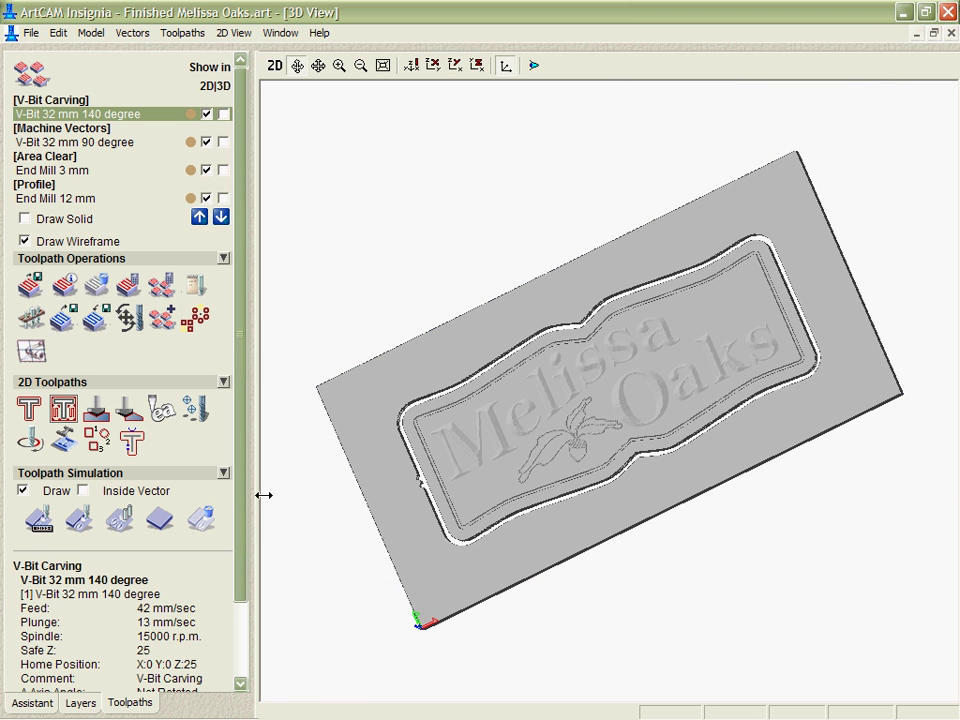
{"action": "left_click_drag", "start_coordinate": [240, 527], "coordinate": [242, 439]}
{"action": "scroll", "coordinate": [634, 399], "scroll_direction": "up", "scroll_amount": 3}
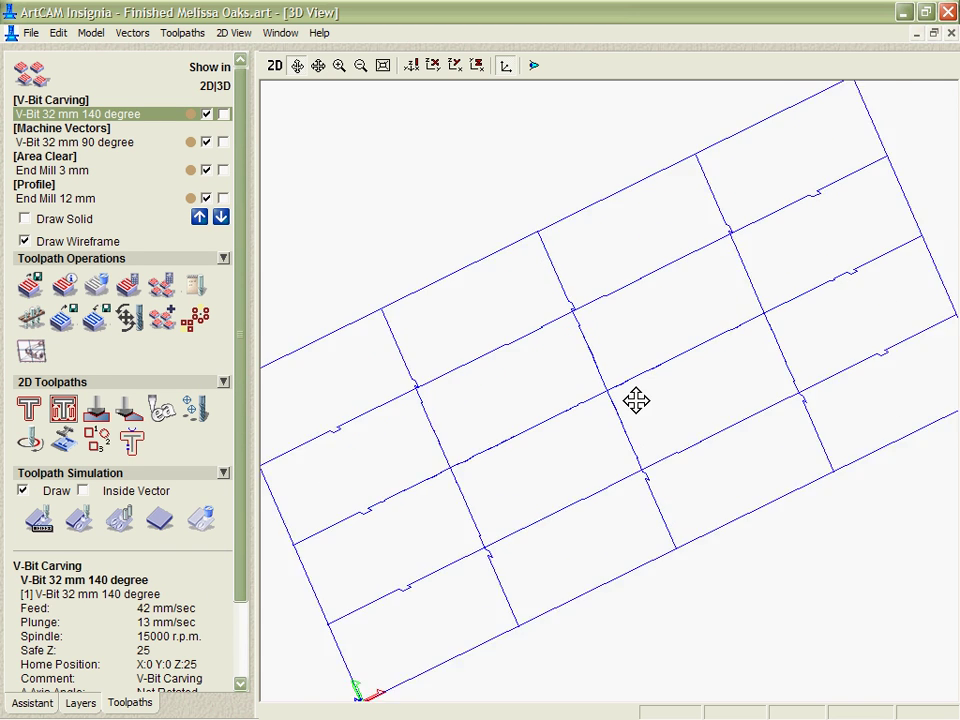
Review the toolpath summary times, V-Bit Carving 00:10:53 and Machine Vectors 00:02:51, then close it.
{"action": "left_click", "coordinate": [194, 290]}
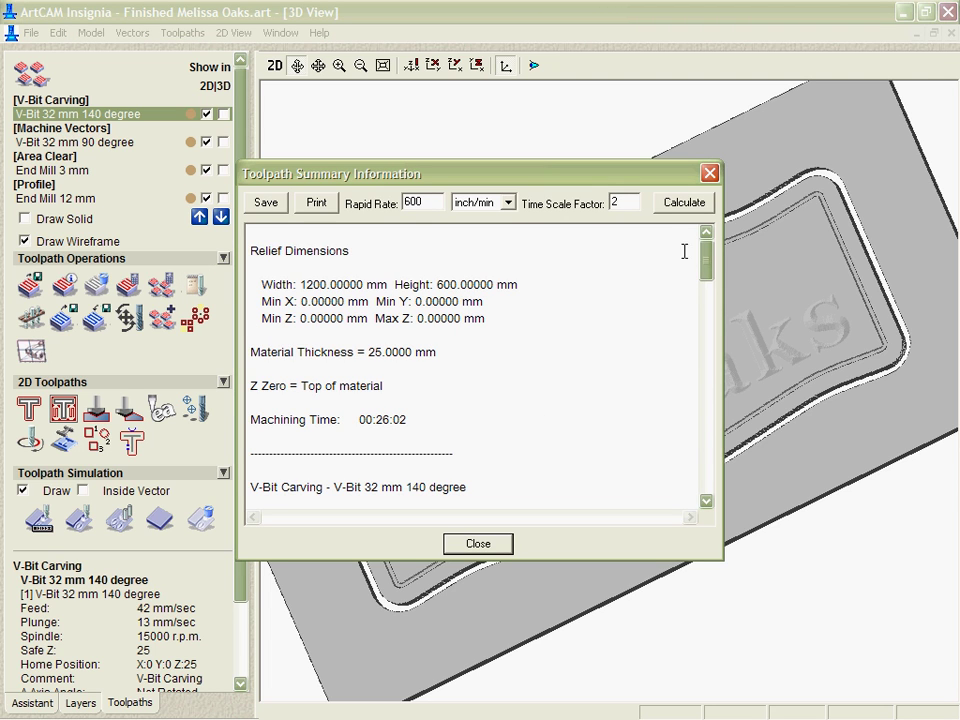
{"action": "left_click_drag", "start_coordinate": [709, 266], "coordinate": [709, 330]}
{"action": "left_click_drag", "start_coordinate": [409, 302], "coordinate": [333, 301]}
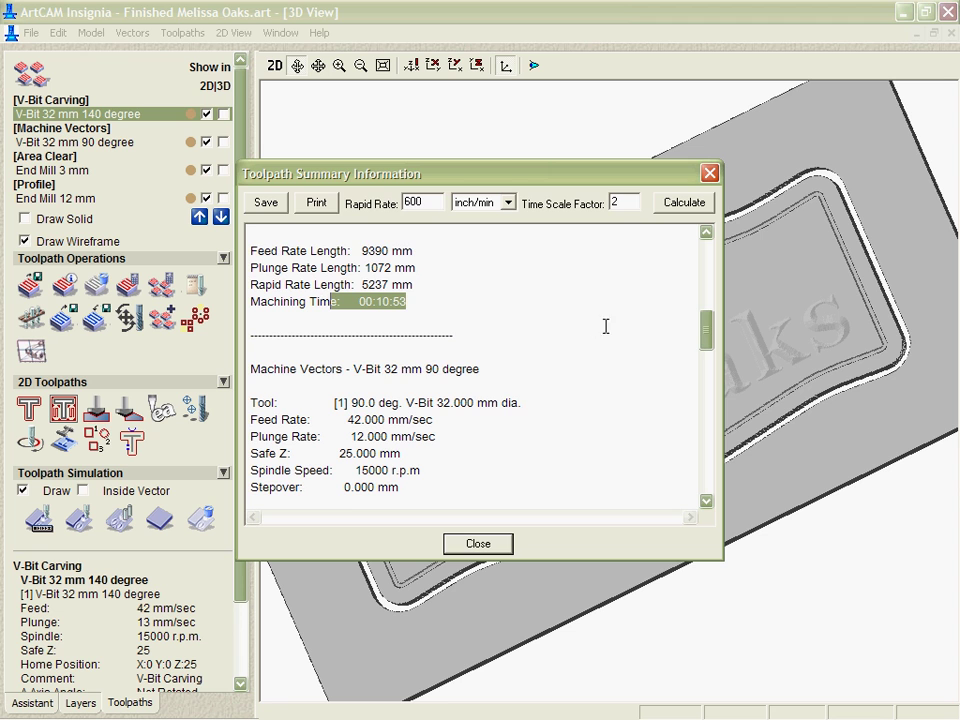
{"action": "scroll", "coordinate": [731, 346], "scroll_direction": "down", "scroll_amount": 4}
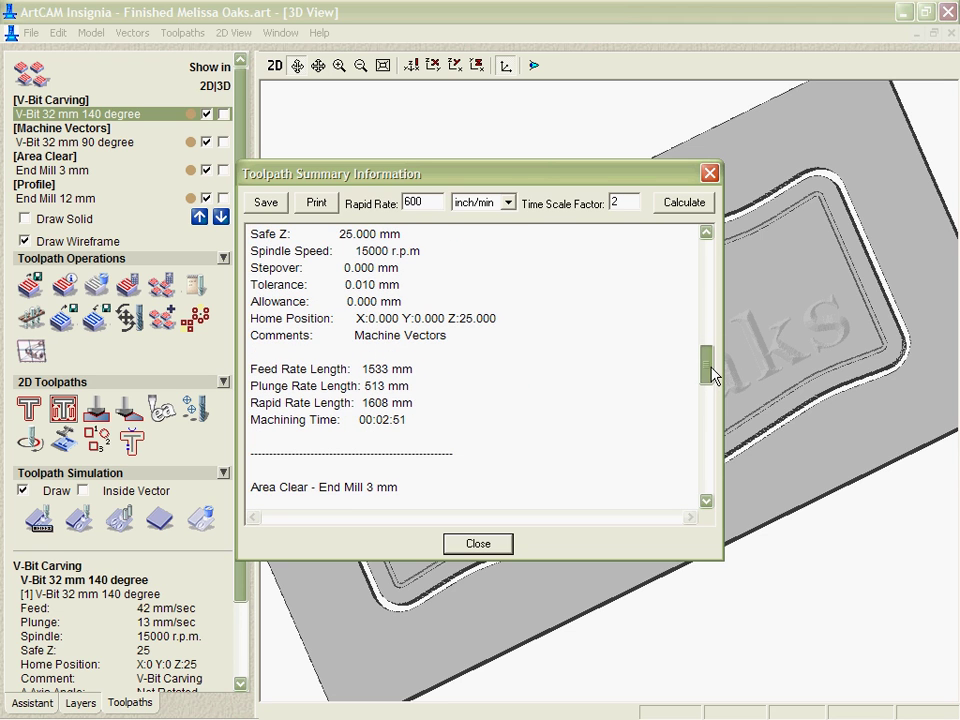
{"action": "left_click_drag", "start_coordinate": [408, 420], "coordinate": [266, 420]}
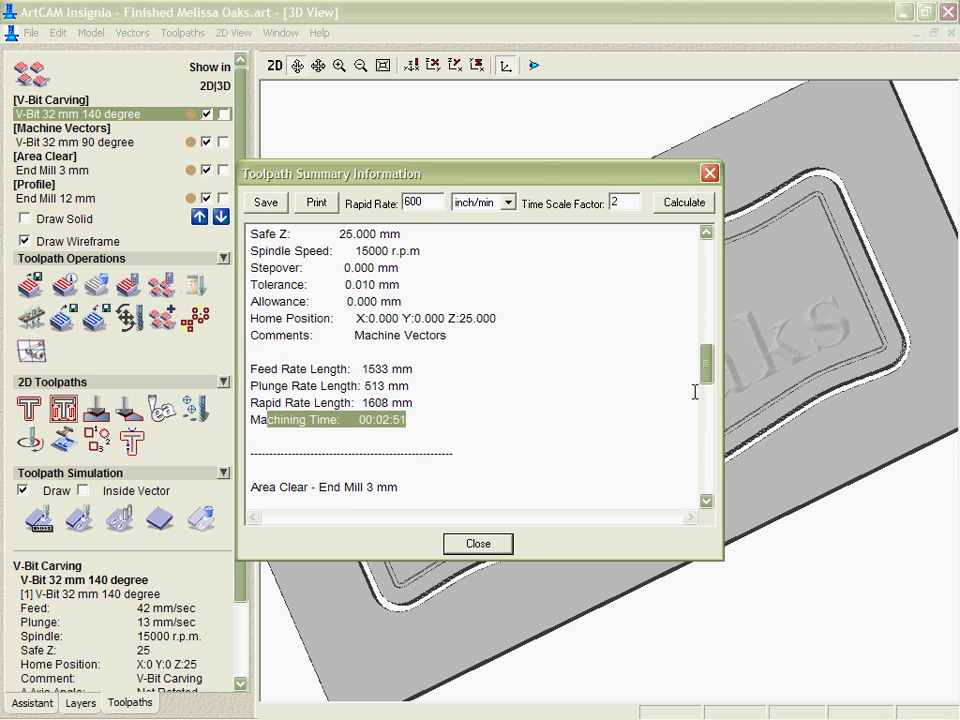
{"action": "left_click_drag", "start_coordinate": [701, 388], "coordinate": [703, 500]}
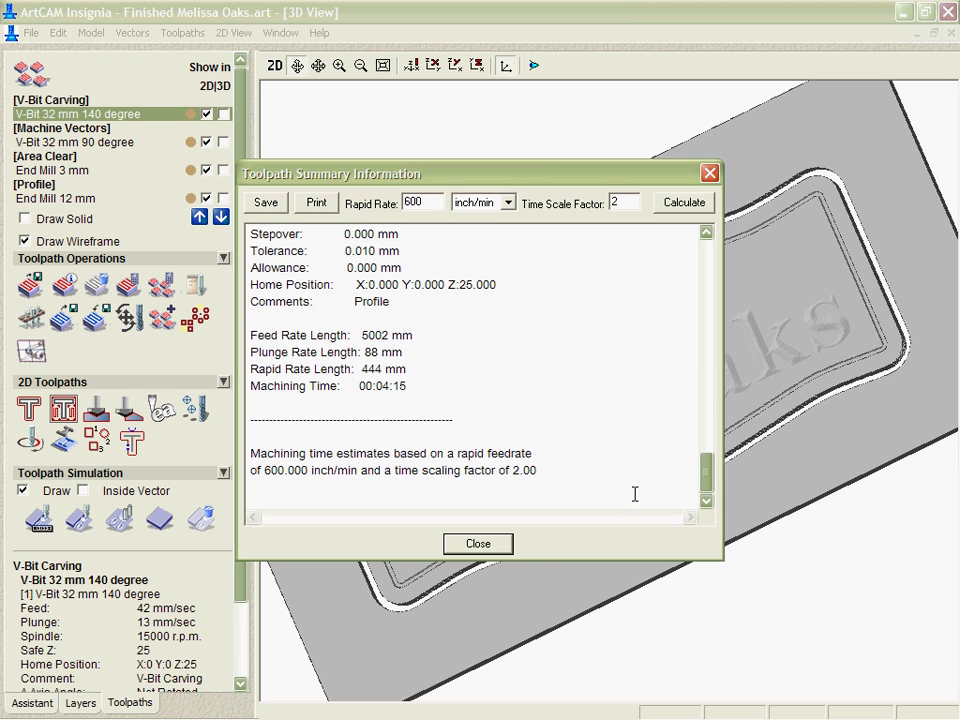
{"action": "left_click", "coordinate": [478, 544]}
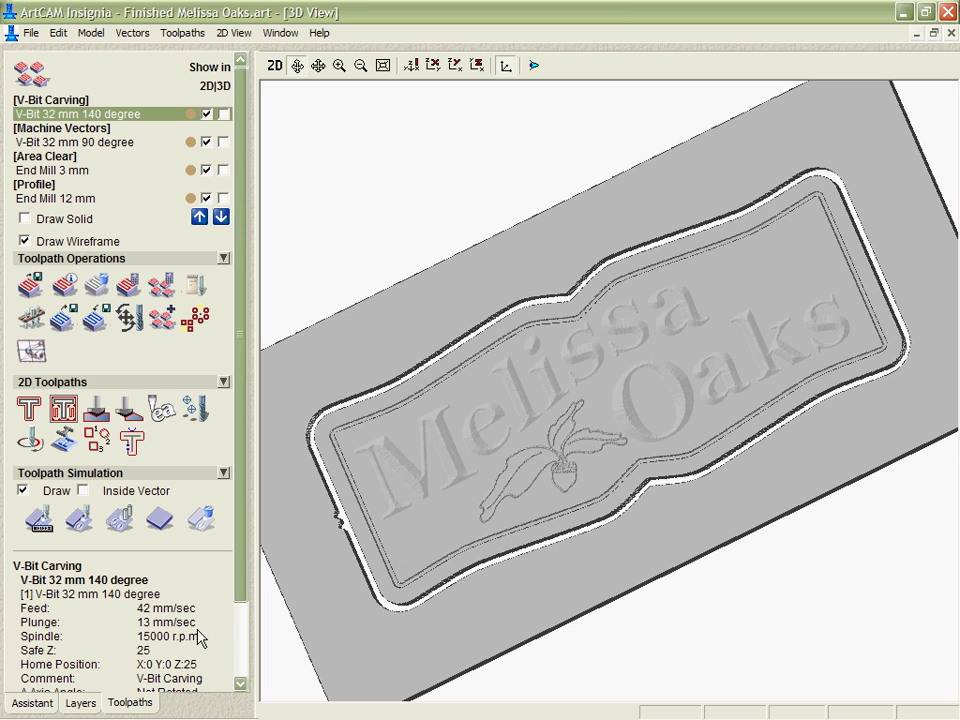
In the 2D view, hide the Profile, Area Clear, Machine Vectors and V-Bit Carving toolpaths.
{"action": "left_click", "coordinate": [274, 65]}
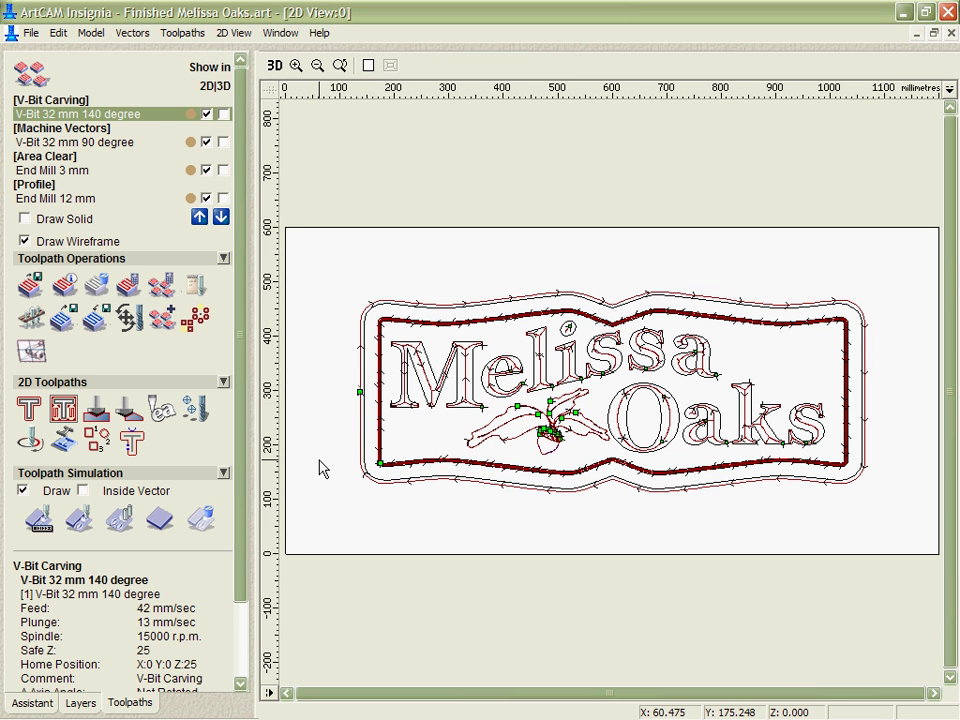
{"action": "left_click", "coordinate": [40, 706]}
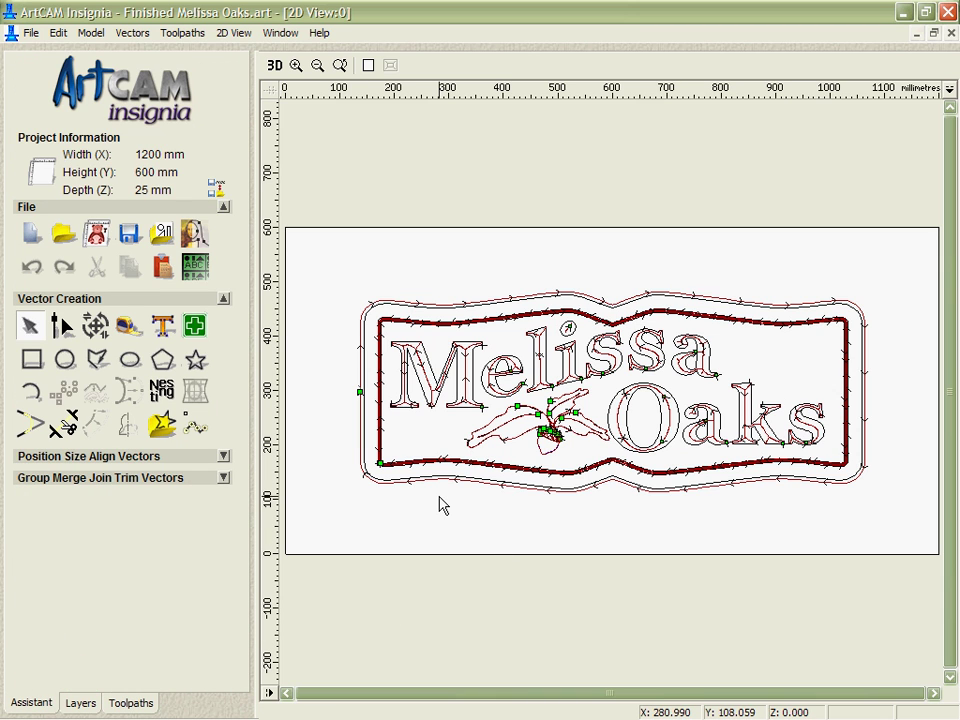
{"action": "left_click", "coordinate": [88, 704]}
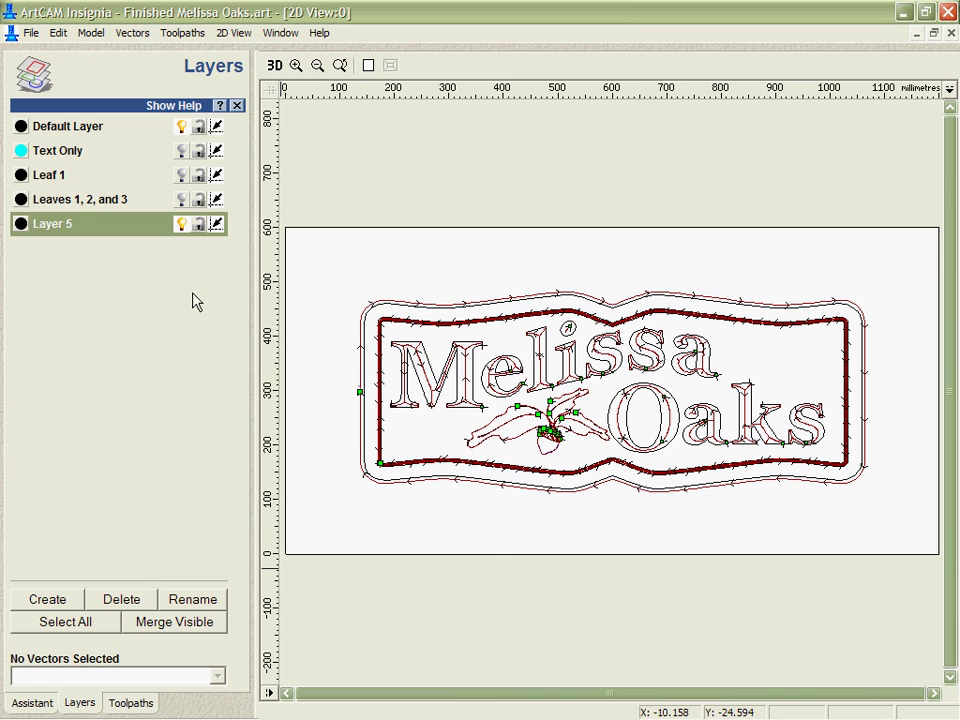
{"action": "left_click", "coordinate": [130, 703]}
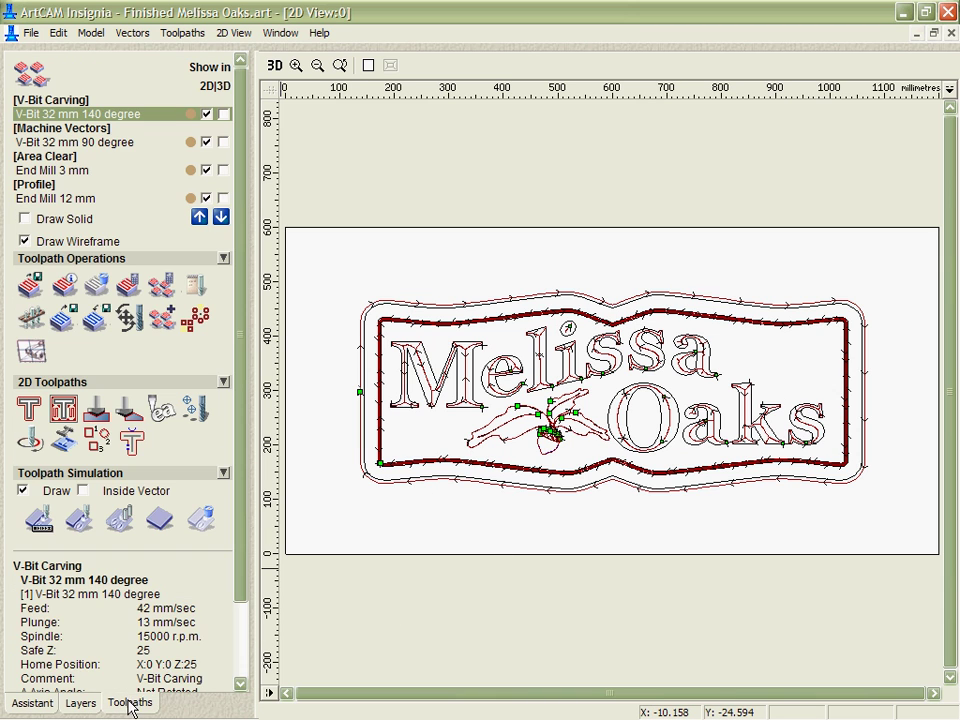
{"action": "left_click", "coordinate": [206, 198]}
{"action": "left_click", "coordinate": [206, 170]}
{"action": "left_click", "coordinate": [206, 142]}
{"action": "left_click", "coordinate": [206, 114]}
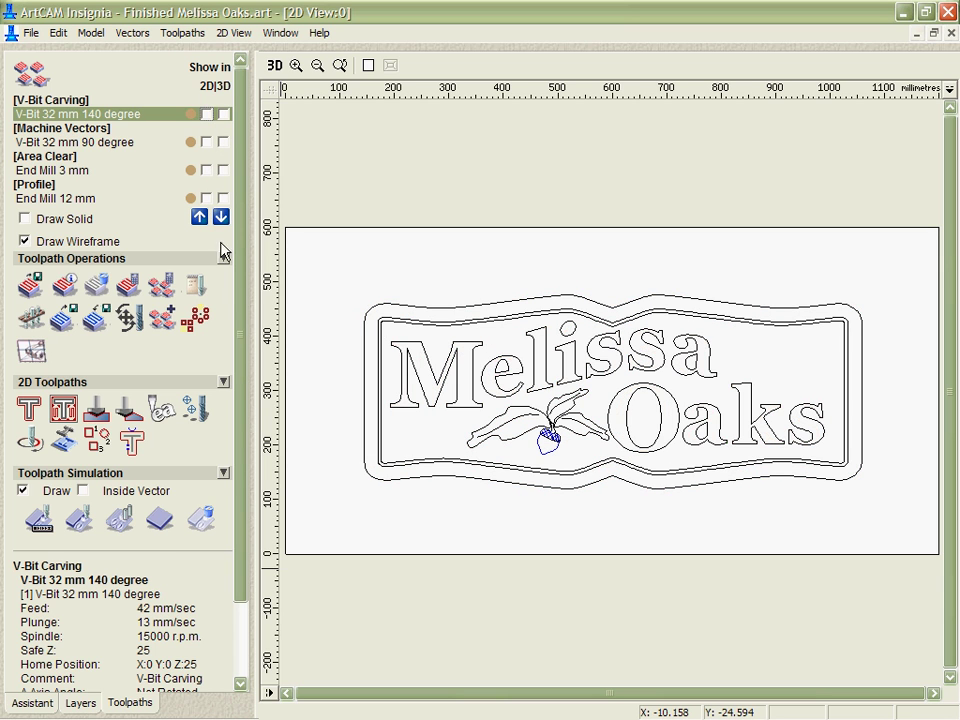
Resize all sign vectors from 914.4 to 1100 mm wide proportionally.
{"action": "left_click", "coordinate": [32, 702]}
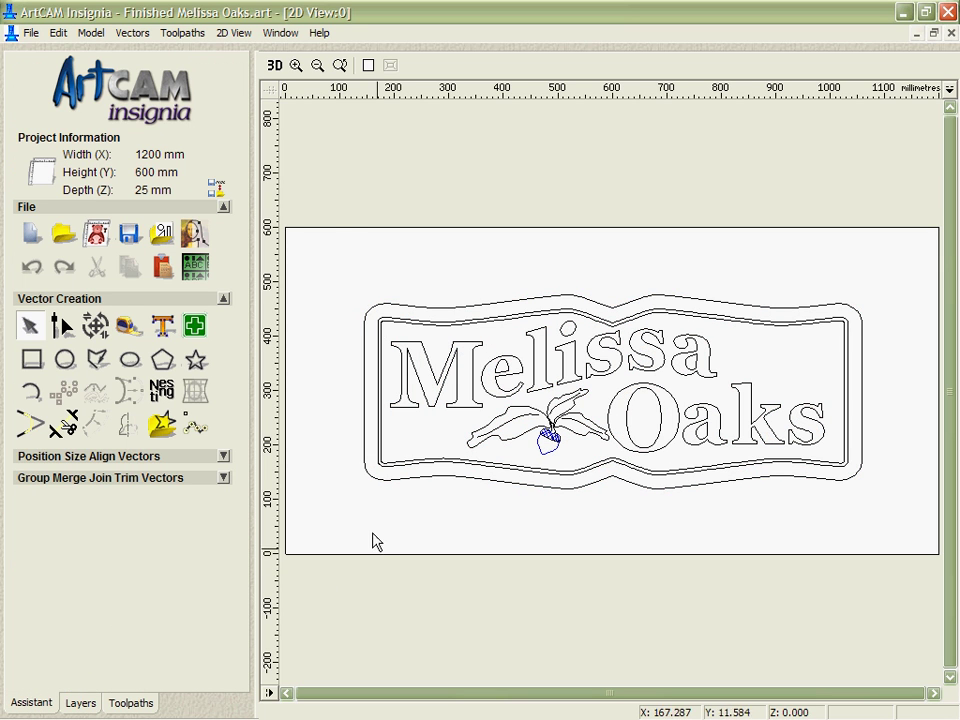
{"action": "left_click_drag", "start_coordinate": [331, 233], "coordinate": [926, 540]}
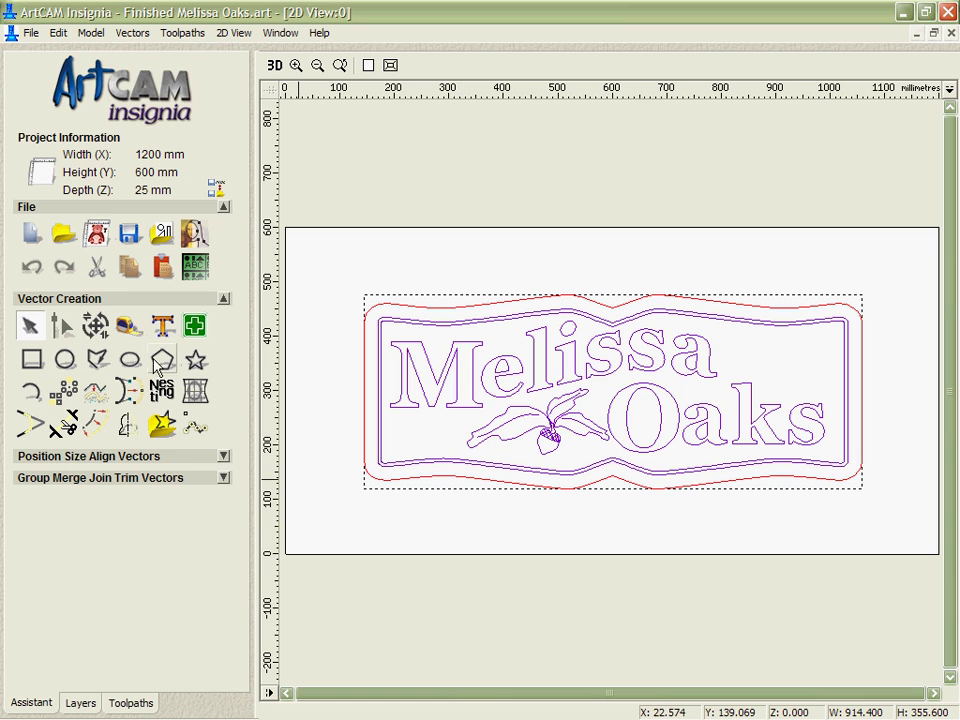
{"action": "left_click", "coordinate": [98, 329]}
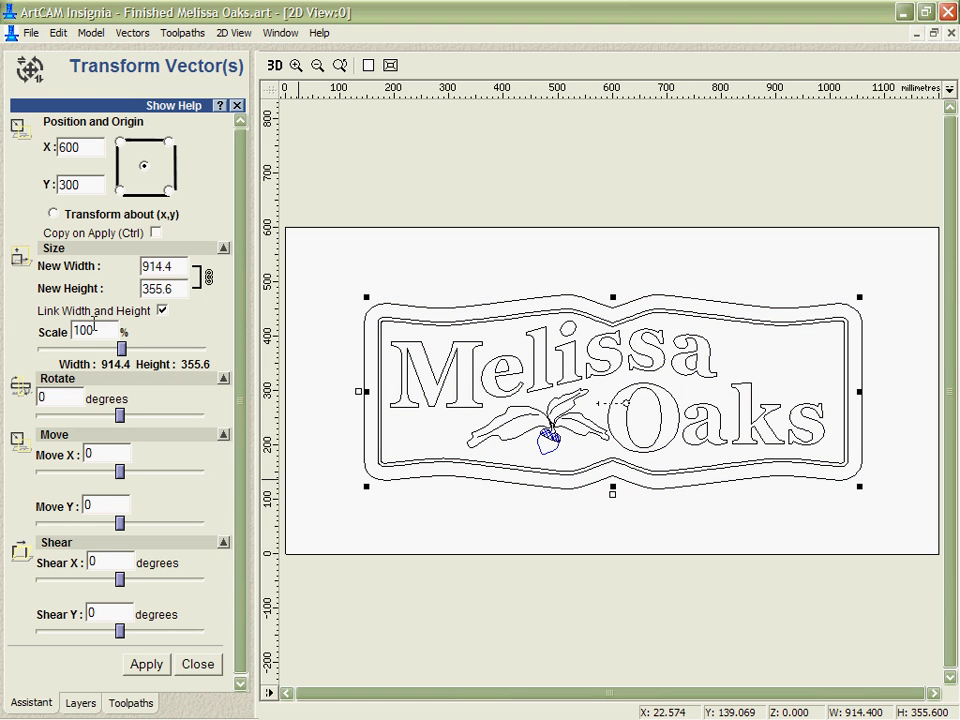
{"action": "left_click_drag", "start_coordinate": [179, 267], "coordinate": [148, 268]}
{"action": "type", "text": "1100"}
{"action": "left_click", "coordinate": [145, 663]}
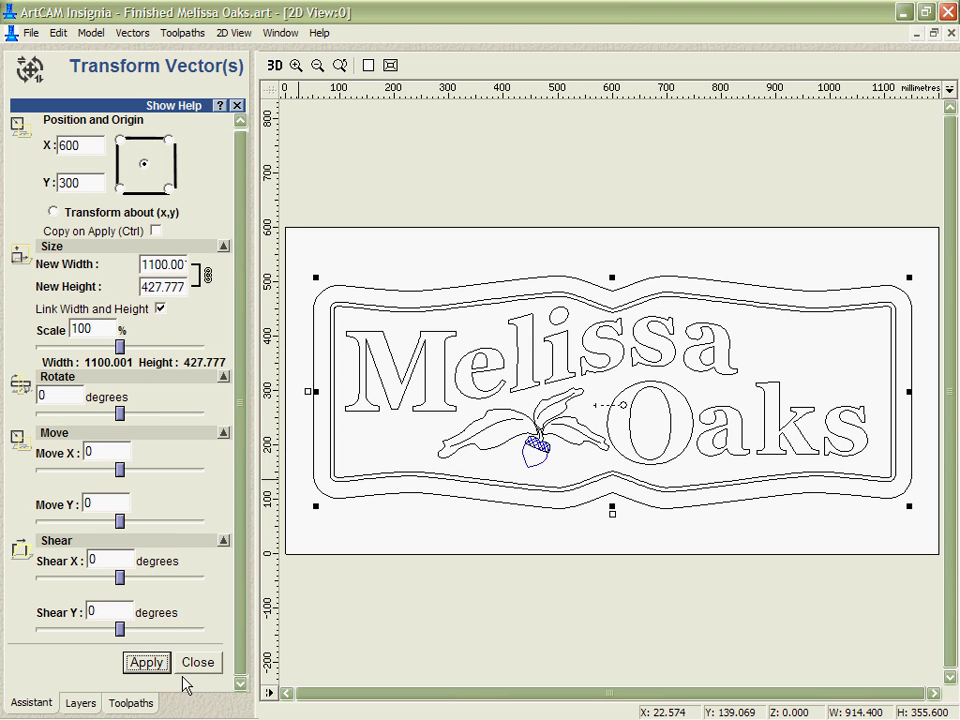
{"action": "left_click", "coordinate": [197, 662]}
{"action": "left_click", "coordinate": [346, 186]}
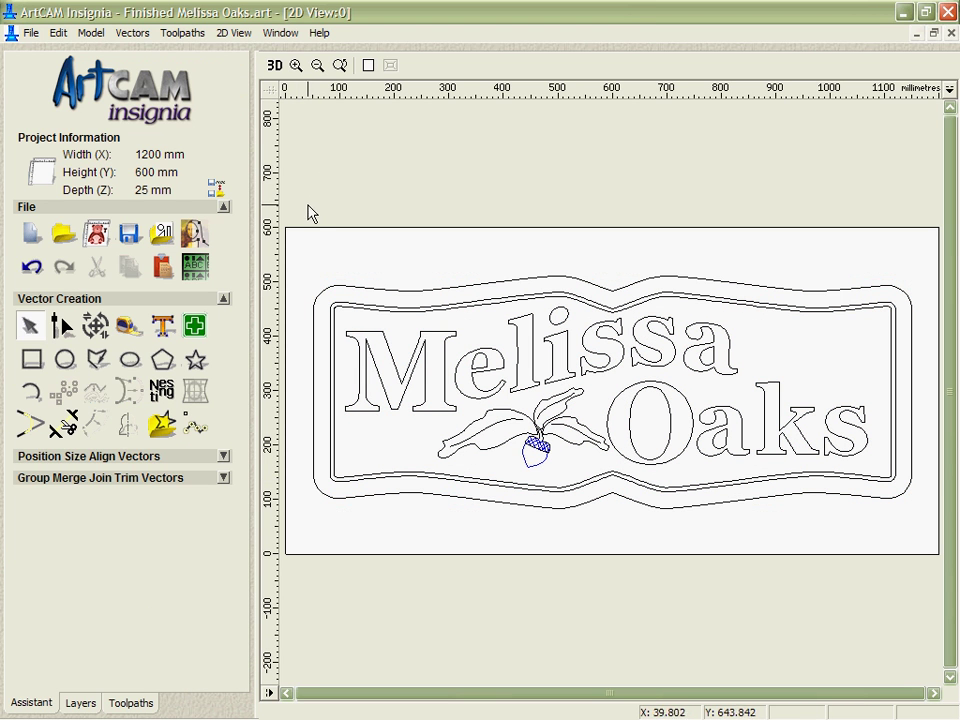
Batch calculate V-Bit Carving, Machine Vectors, Area Clear and Profile on the 1100 mm vectors.
{"action": "left_click", "coordinate": [120, 702]}
{"action": "left_click_drag", "start_coordinate": [290, 234], "coordinate": [932, 628]}
{"action": "left_click", "coordinate": [156, 288]}
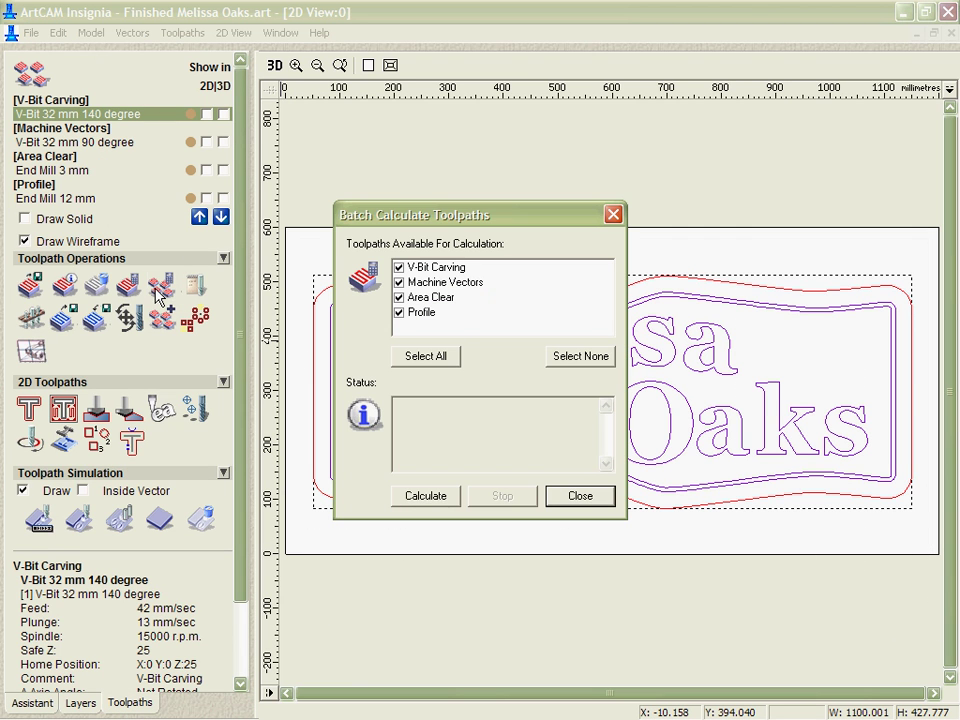
{"action": "left_click", "coordinate": [425, 496]}
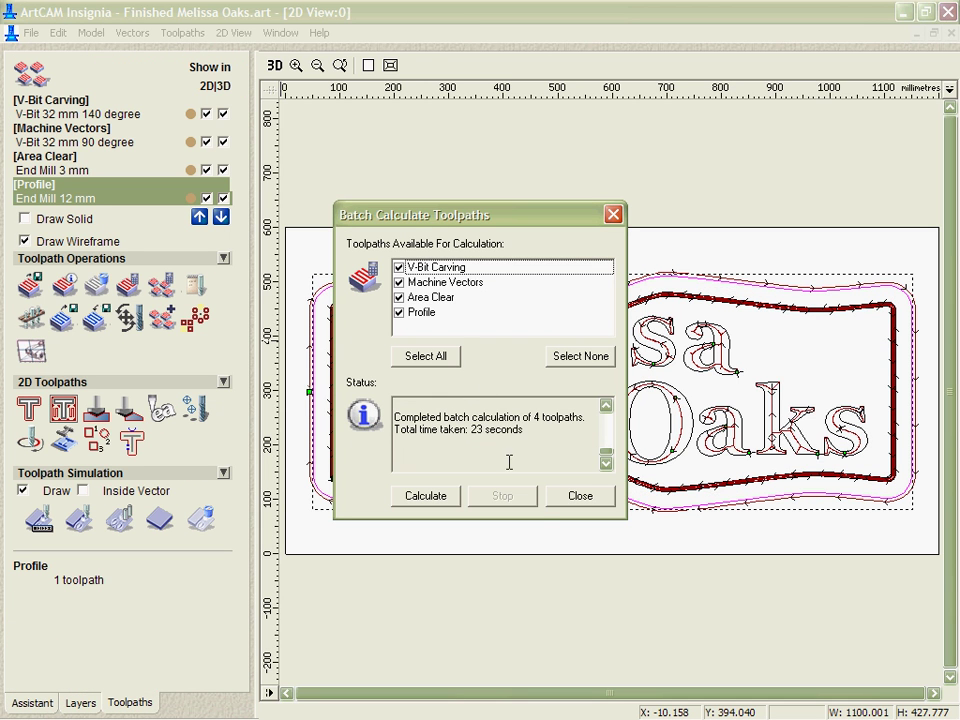
{"action": "left_click", "coordinate": [580, 496]}
{"action": "left_click_drag", "start_coordinate": [659, 581], "coordinate": [754, 514]}
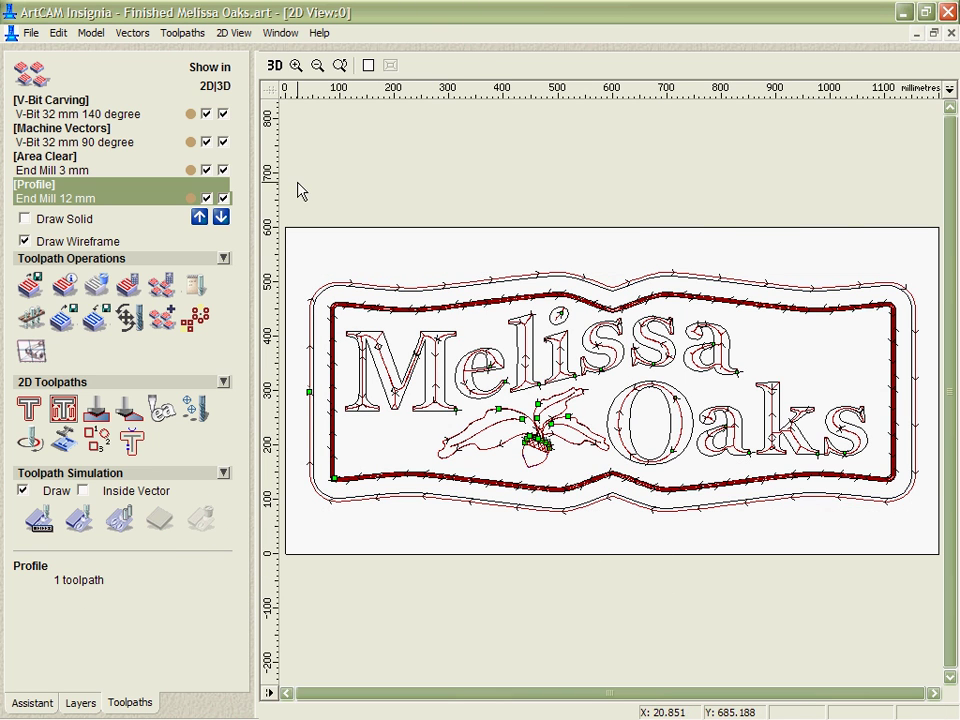
In 3D, simulate the Profile cut-out, then all toolpaths, and rotate to see the carved block.
{"action": "left_click", "coordinate": [273, 67]}
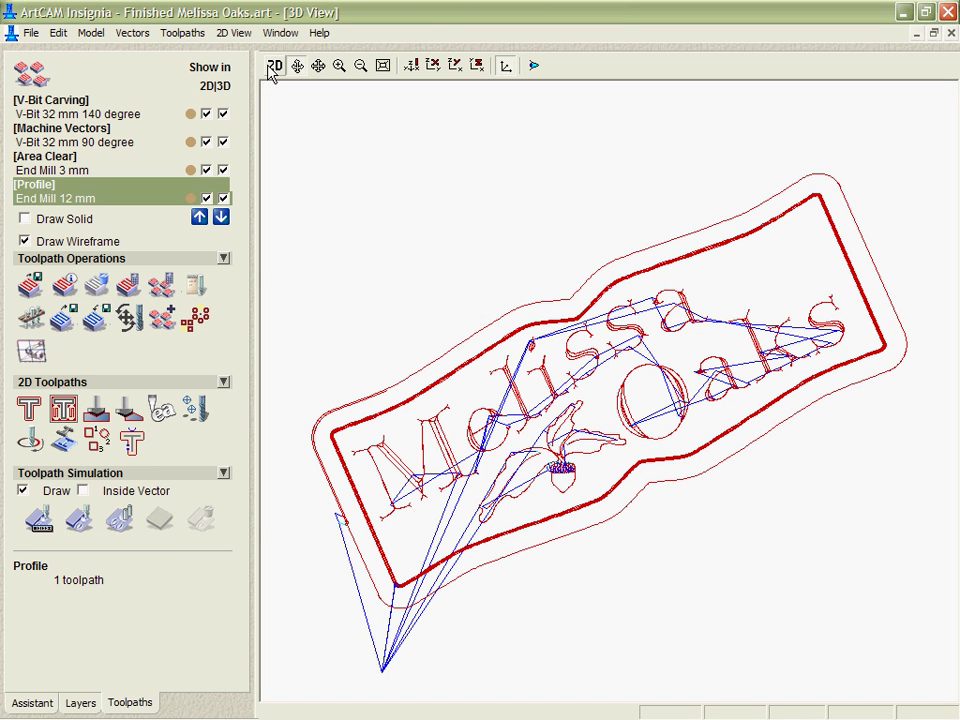
{"action": "left_click", "coordinate": [78, 524]}
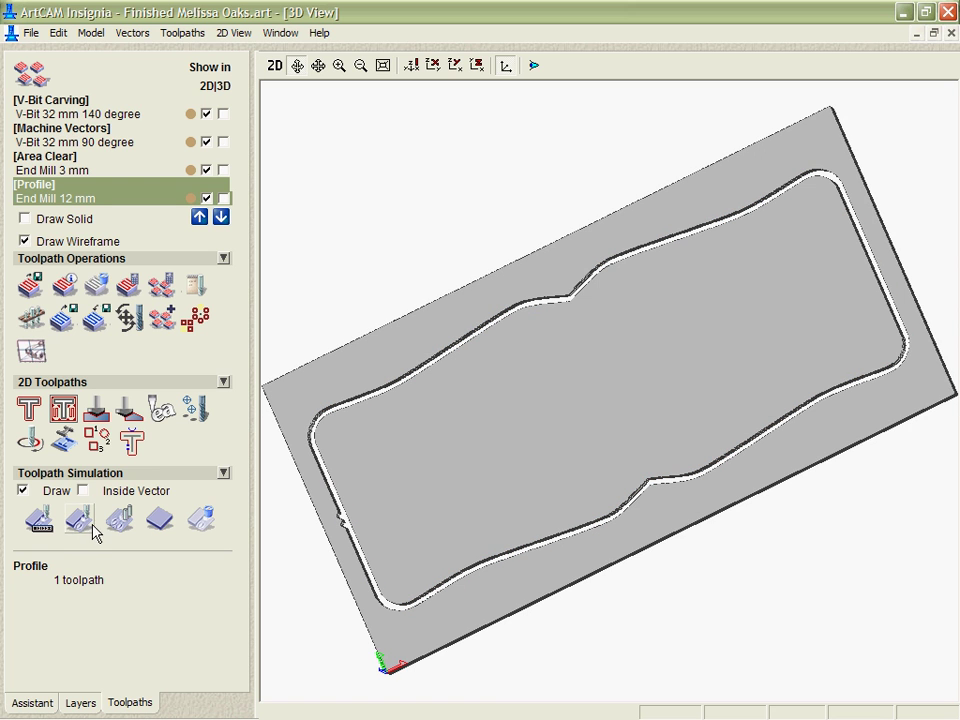
{"action": "left_click", "coordinate": [121, 524]}
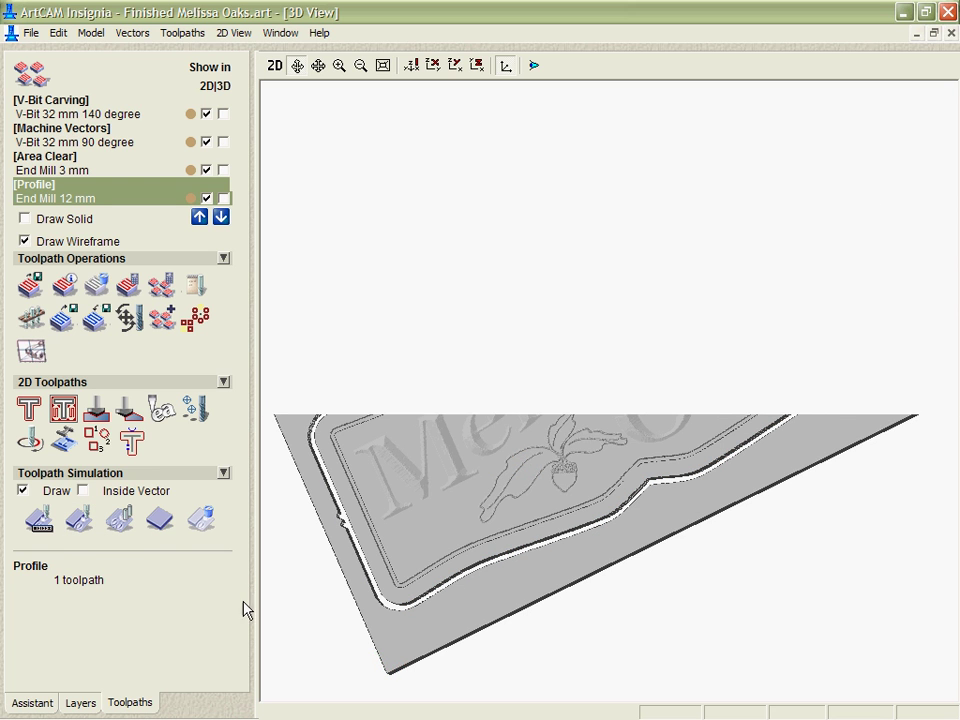
{"action": "mouse_move", "coordinate": [733, 444]}
{"action": "left_mouse_down"}
{"action": "mouse_move", "coordinate": [705, 534]}
{"action": "mouse_move", "coordinate": [688, 372]}
{"action": "mouse_move", "coordinate": [677, 364]}
{"action": "mouse_move", "coordinate": [733, 484]}
{"action": "mouse_move", "coordinate": [760, 604]}
{"action": "left_mouse_up"}
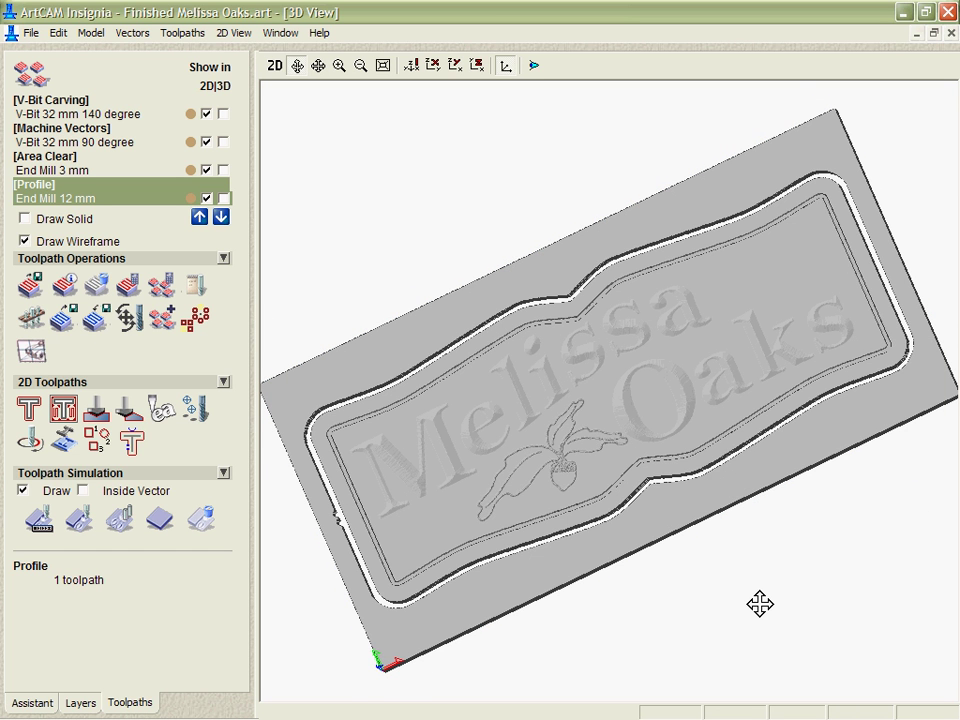